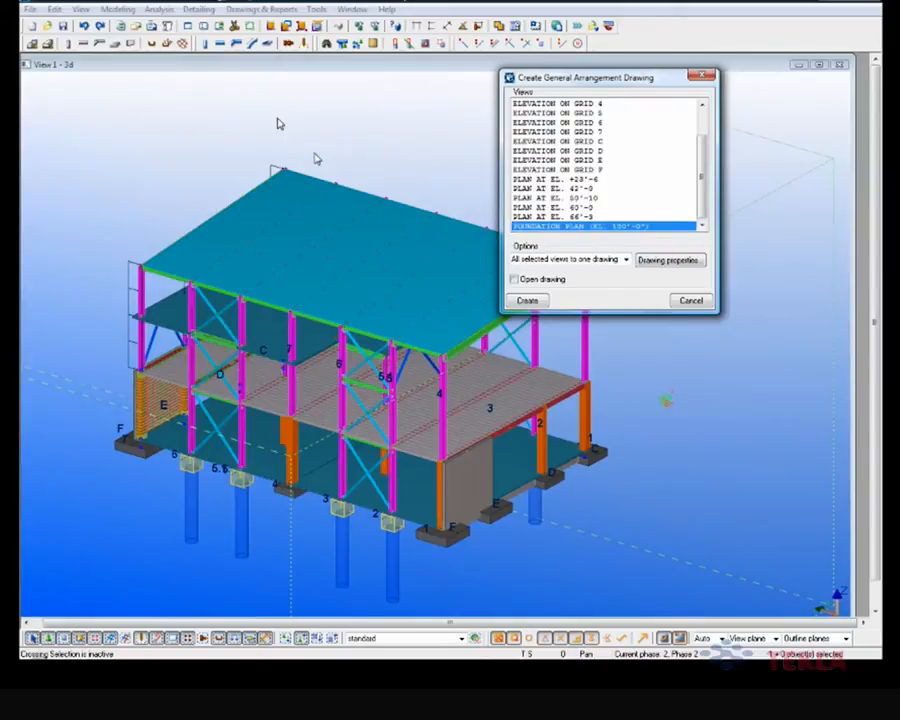
Step: Dismiss the drawing creation dialog and display the named model view FOUNDATION PLAN (EL. 100'-0")
key(Escape)
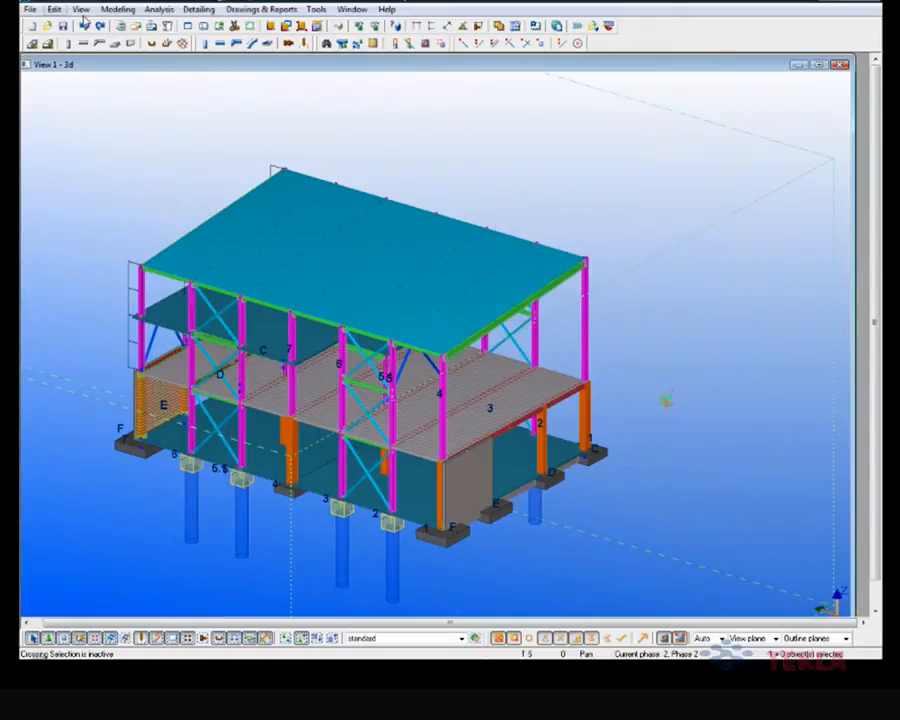
click(80, 9)
click(113, 66)
drag(205, 90, 283, 95)
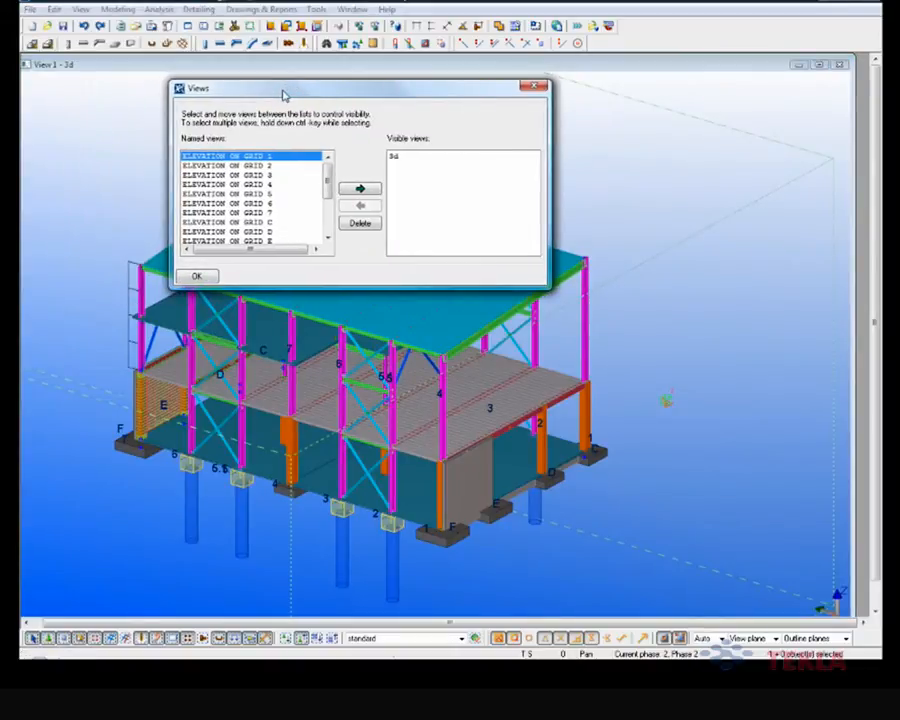
drag(327, 177, 326, 214)
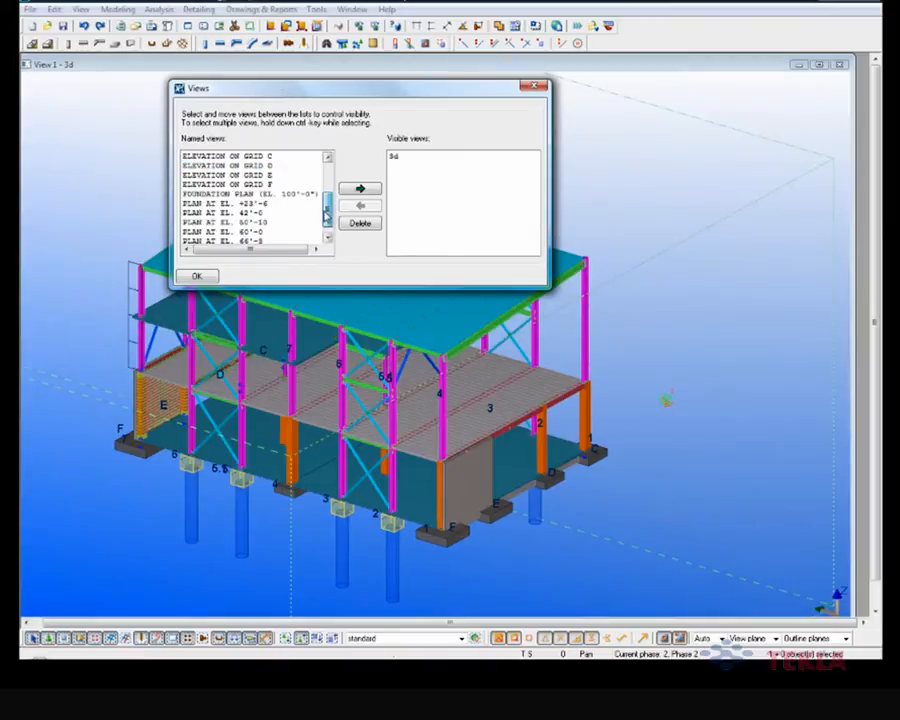
double_click(293, 203)
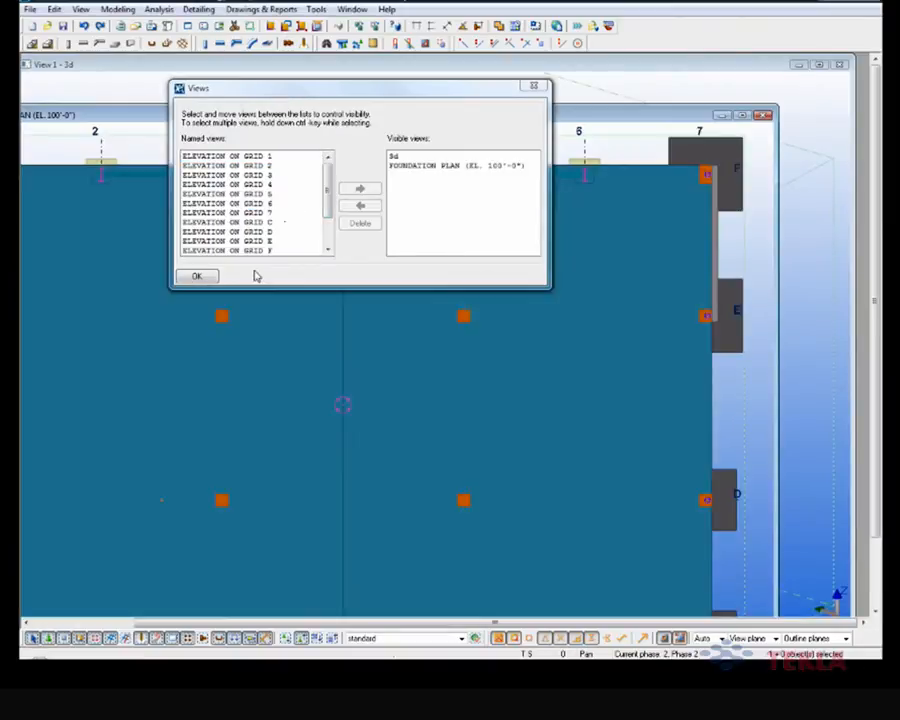
click(212, 277)
Step: Check the view depth up and down settings in the foundation plan model view's properties without changing them
scroll(361, 330, down, 3)
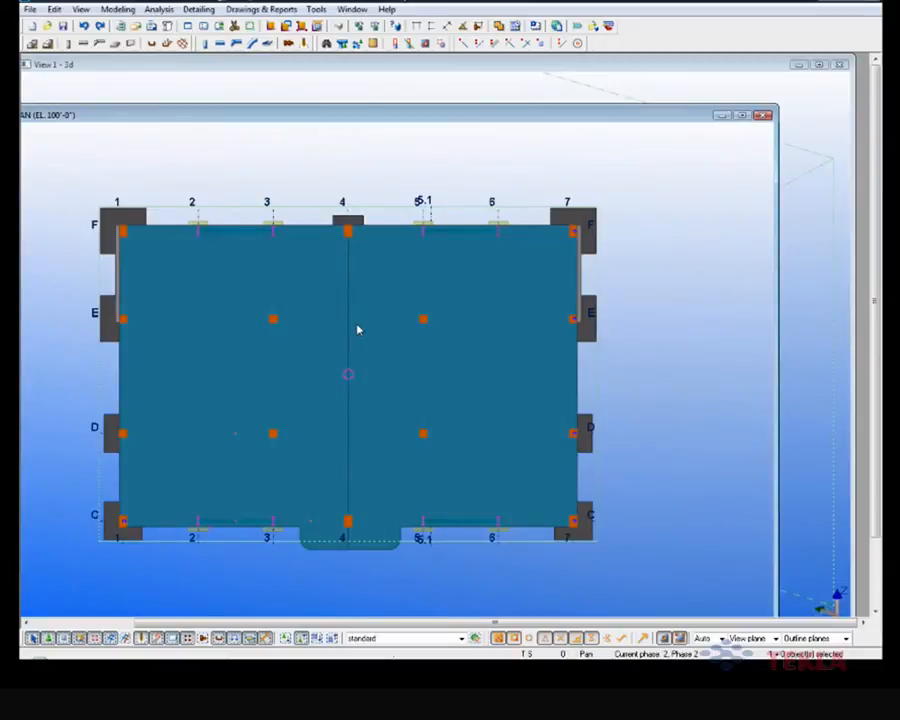
scroll(358, 330, down, 1)
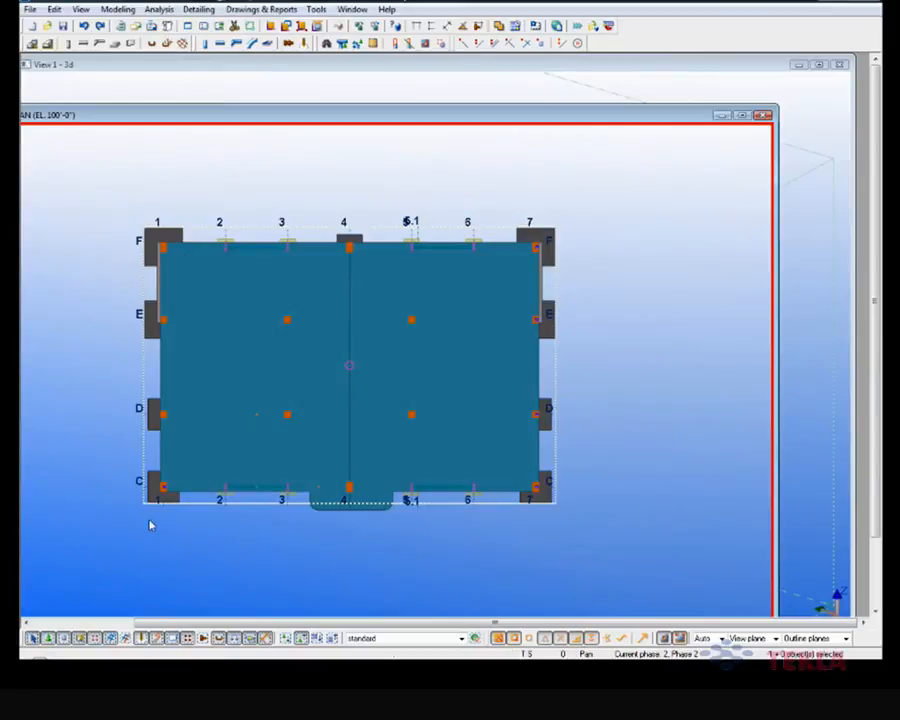
scroll(148, 508, up, 2)
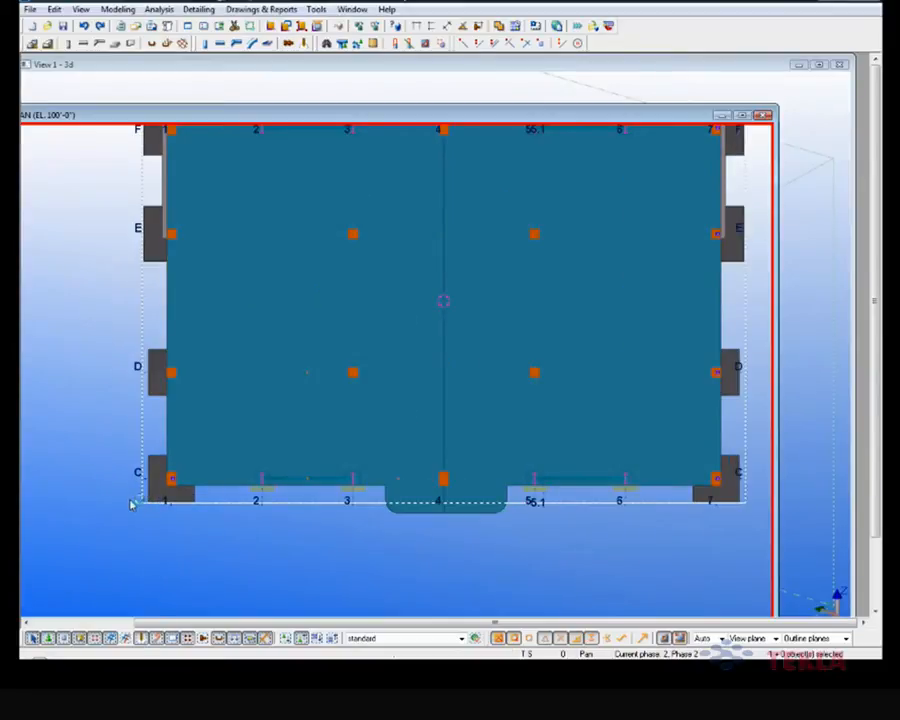
scroll(132, 503, down, 1)
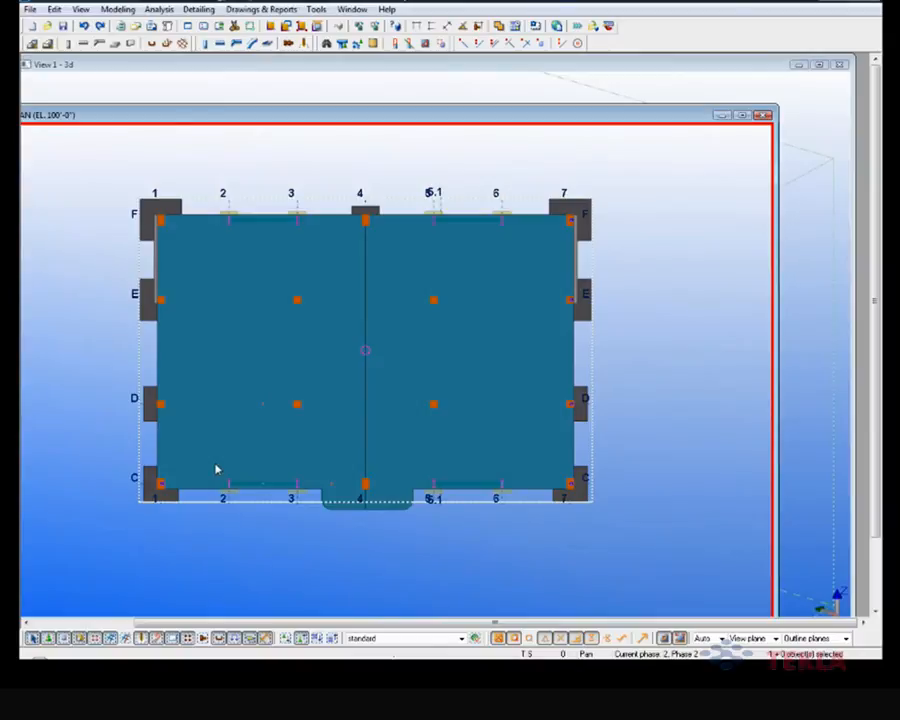
scroll(224, 497, up, 1)
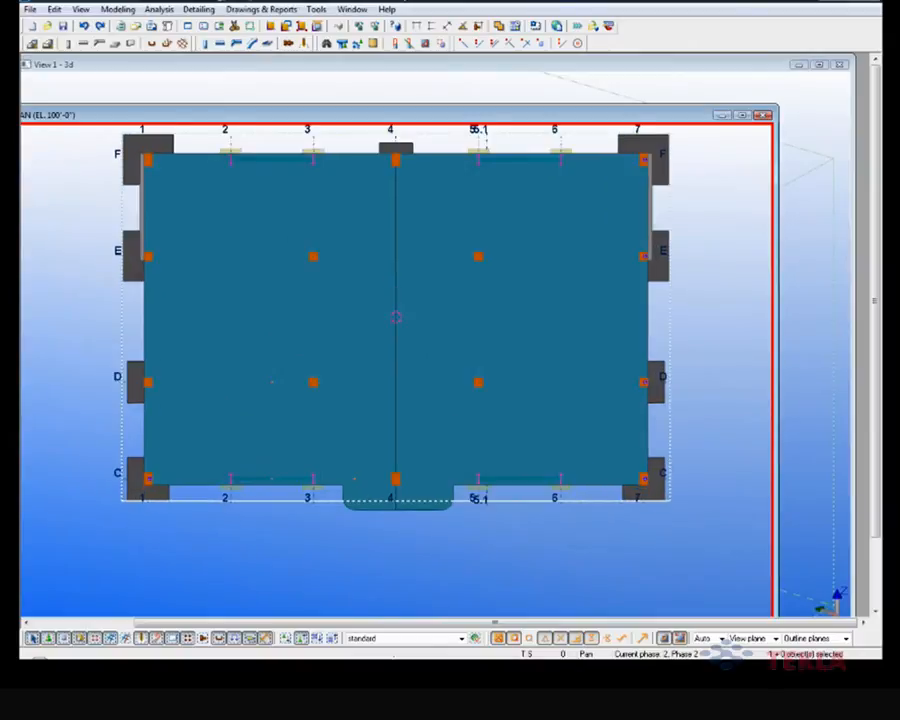
double_click(102, 438)
drag(257, 274, 207, 293)
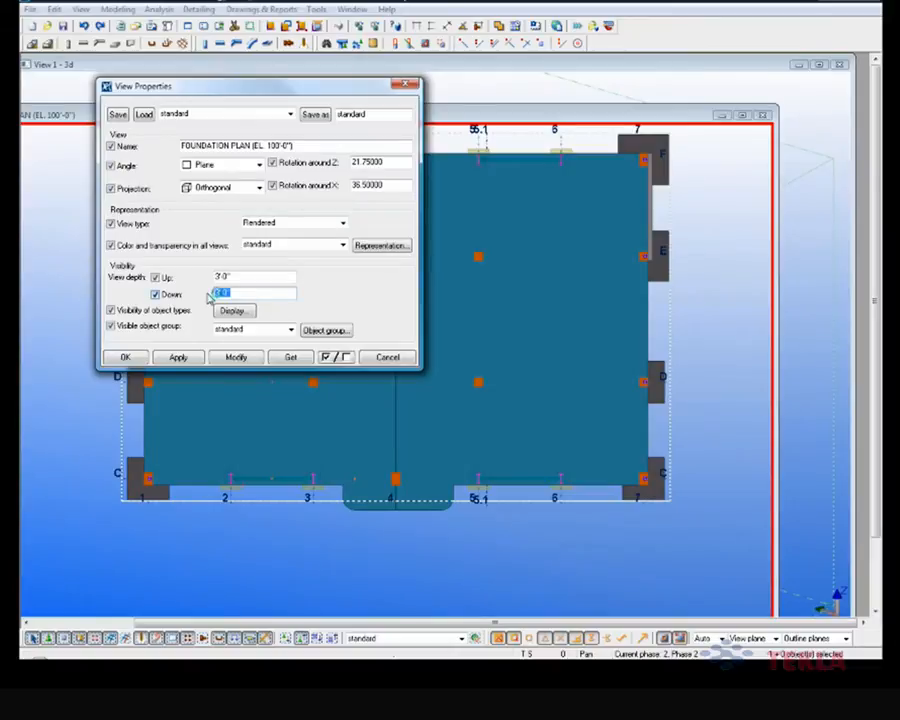
click(385, 357)
Step: Examine where the slab projection at grid 4 extends past the foundation plan view's work area boundary
scroll(383, 408, down, 3)
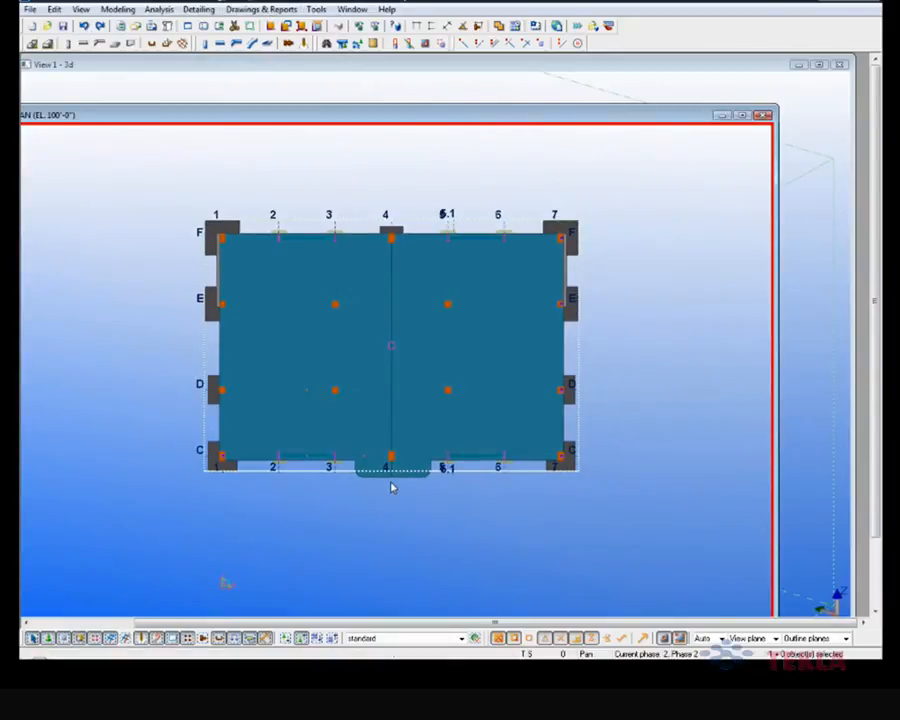
scroll(391, 487, up, 5)
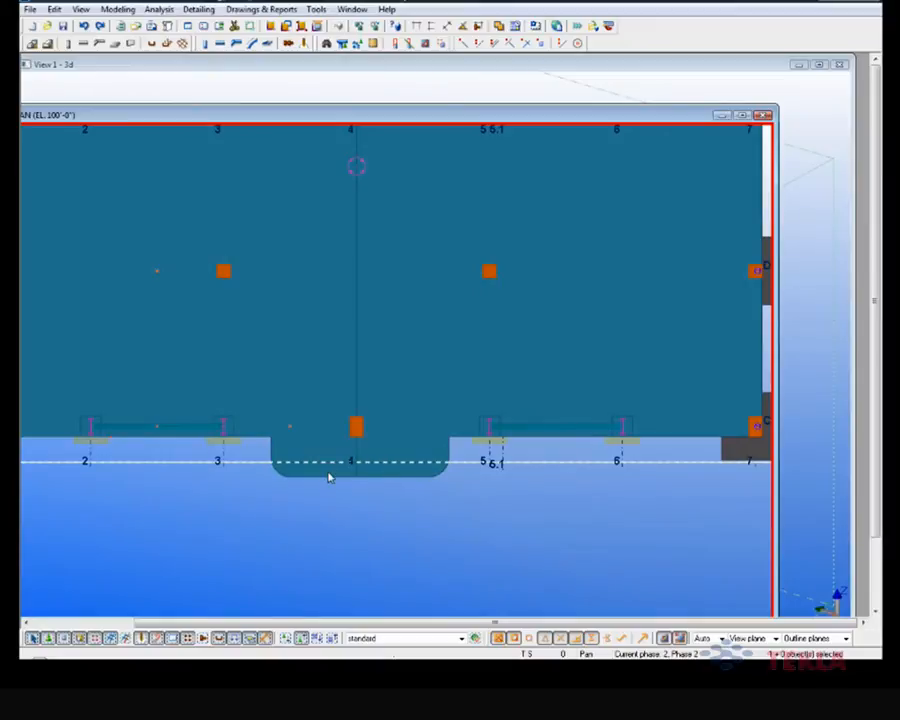
click(404, 468)
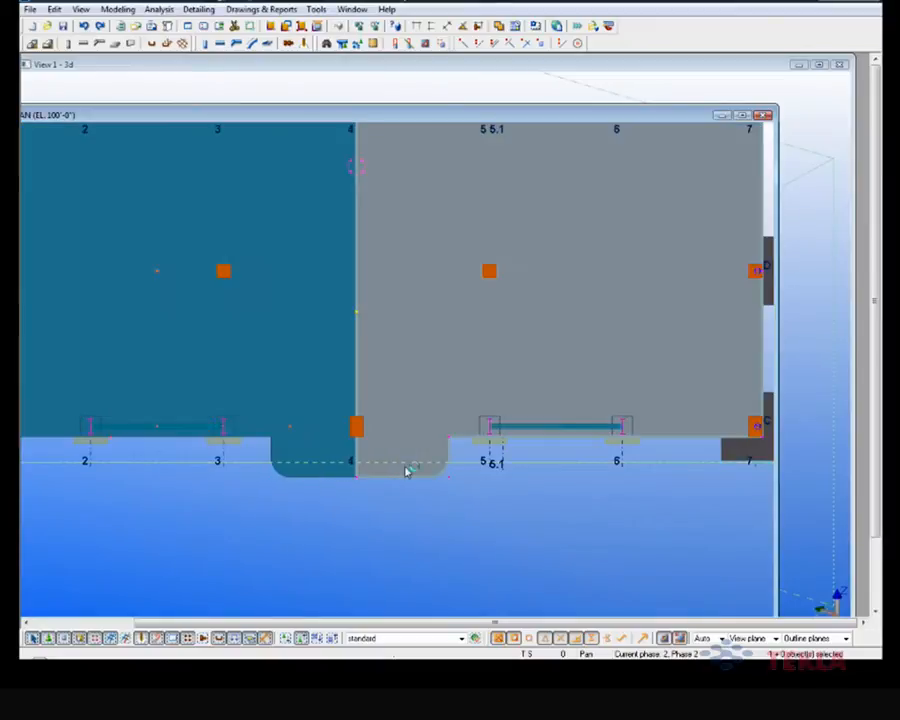
click(310, 513)
scroll(312, 500, down, 3)
Step: Open the general arrangement drawing S100F, FOUNDATION PLAN - TEST, and close the drawing list
click(243, 10)
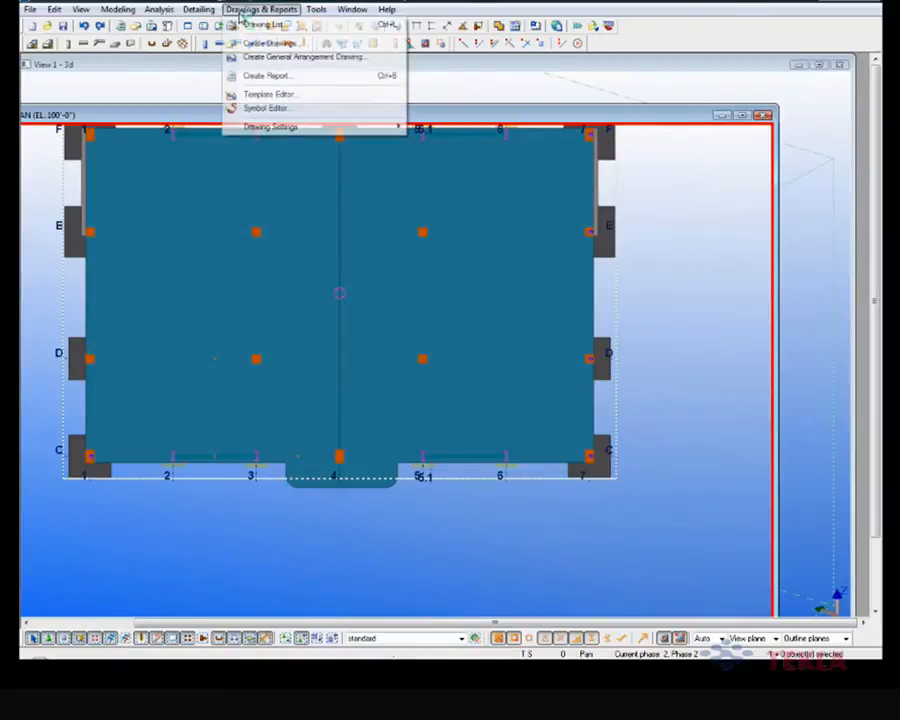
click(258, 25)
drag(185, 301, 238, 301)
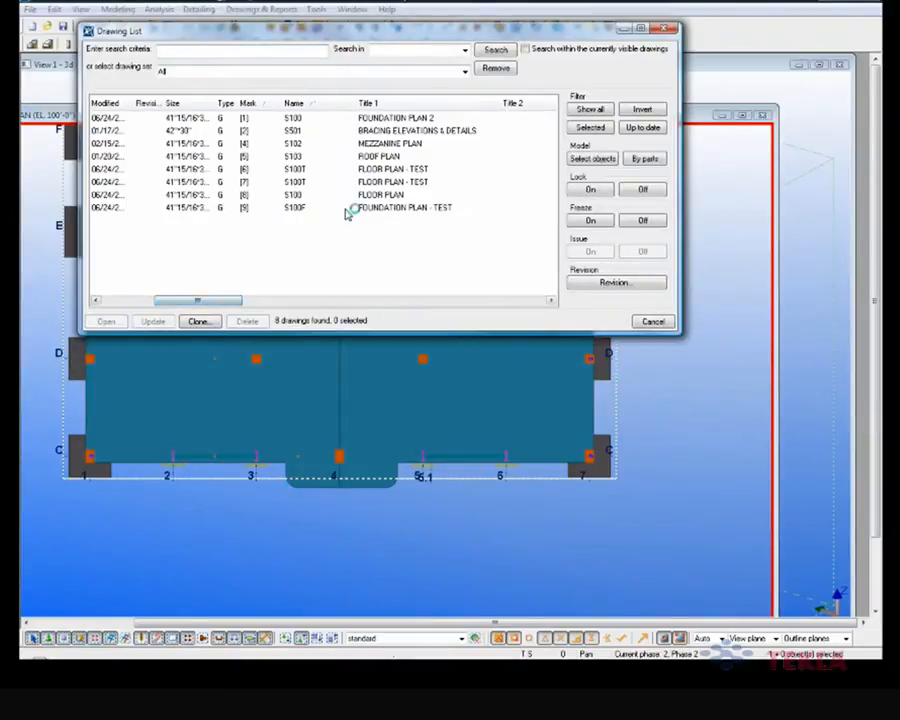
click(346, 208)
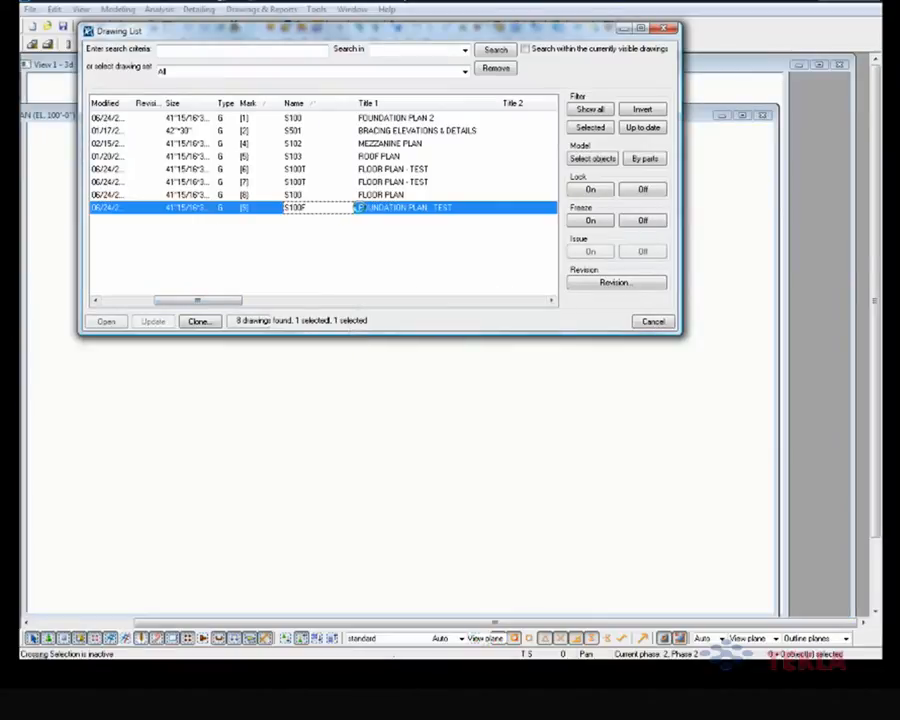
click(652, 321)
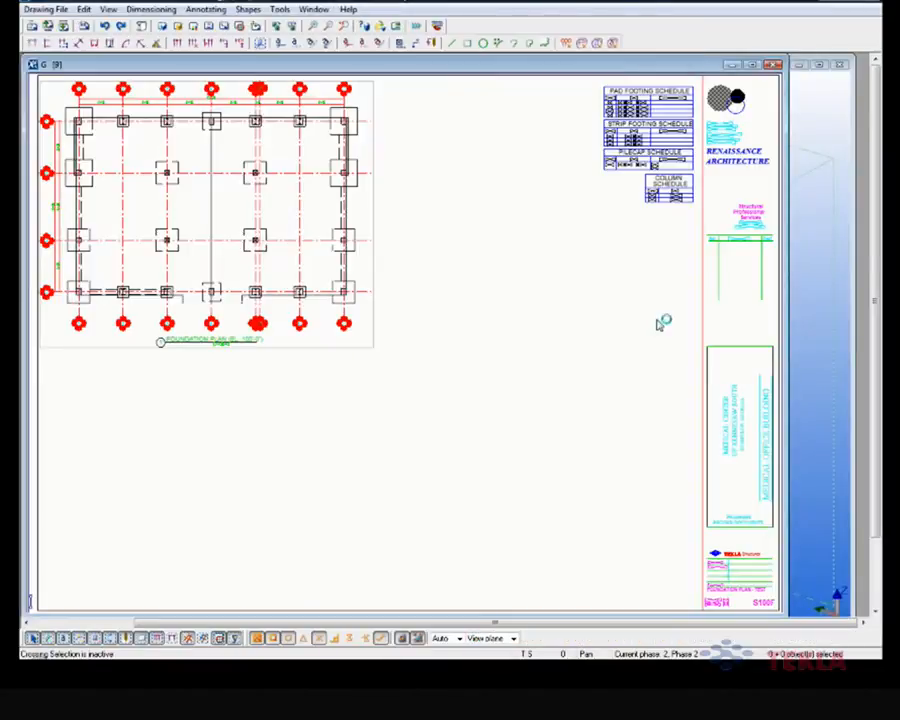
Step: Select the foundation plan drawing view and examine its boundary around the slab projection at grid 4
click(291, 353)
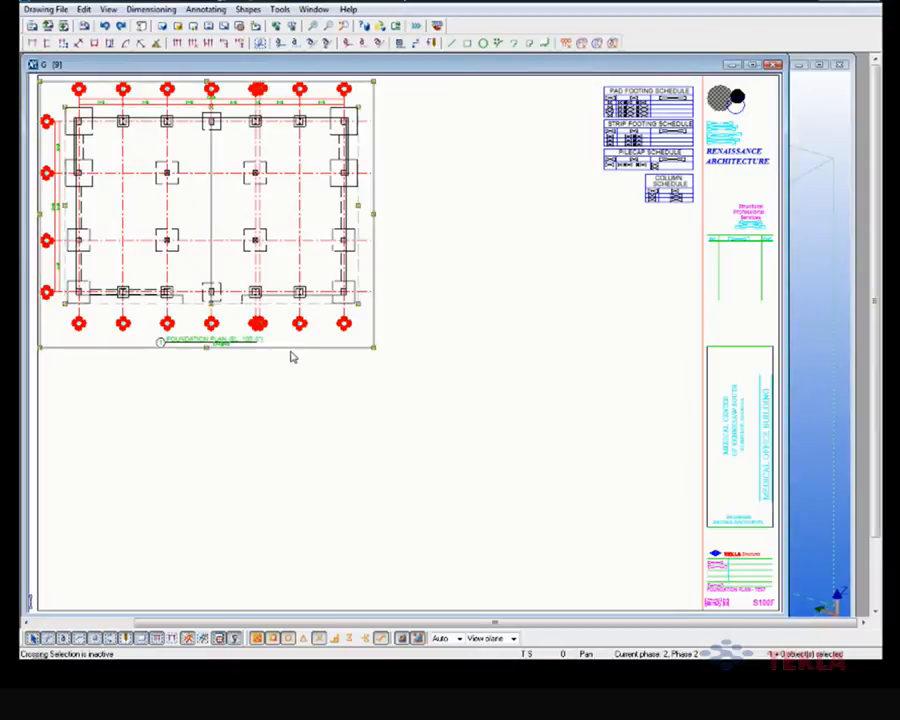
scroll(291, 355, up, 3)
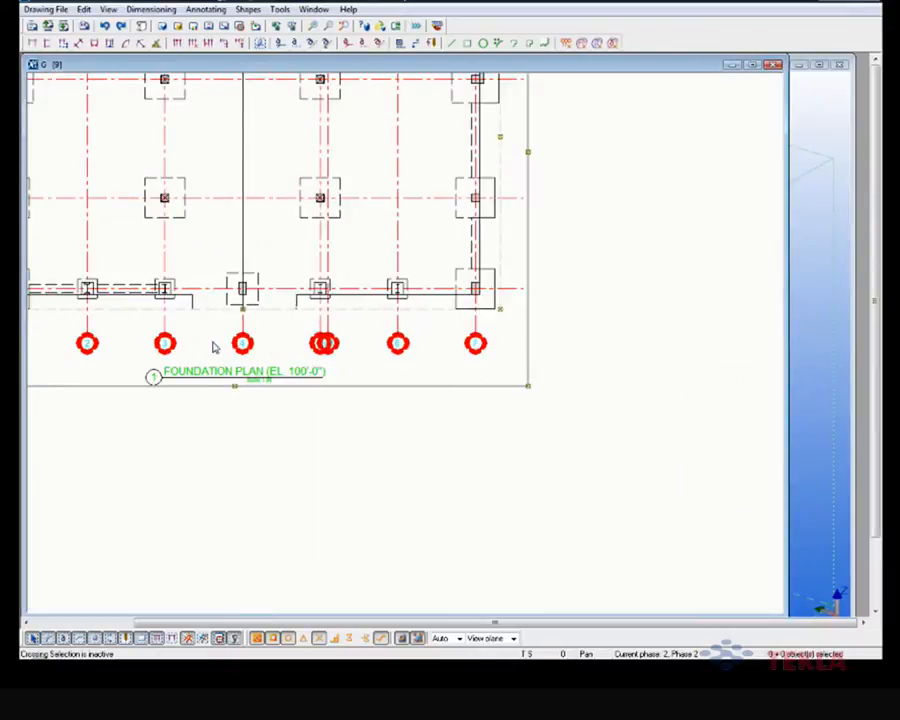
middle_drag(218, 347, 314, 506)
scroll(299, 473, up, 1)
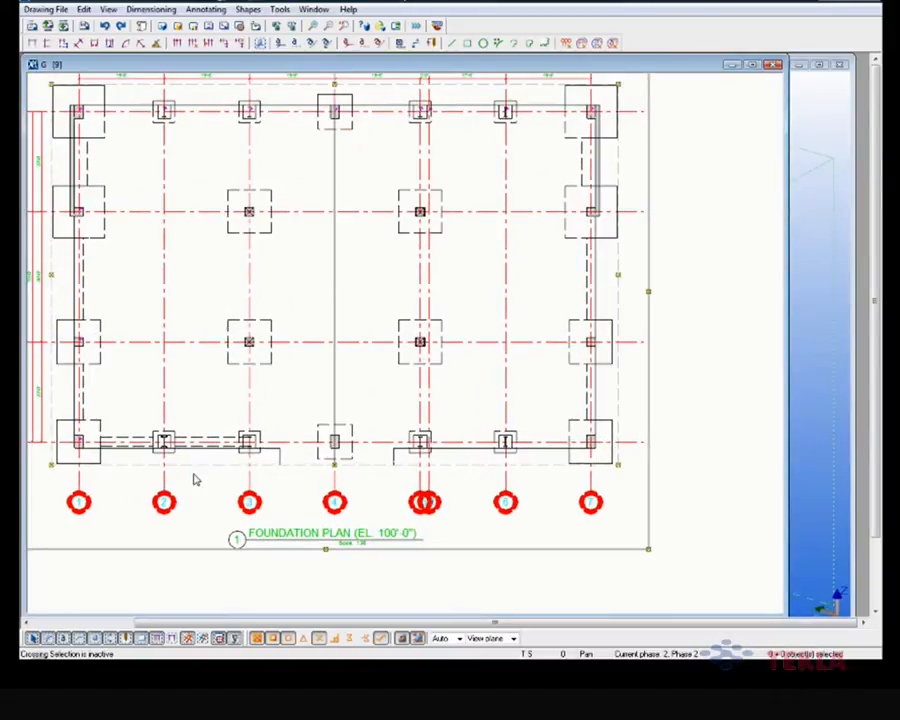
scroll(195, 478, up, 2)
scroll(482, 484, up, 1)
scroll(362, 454, up, 1)
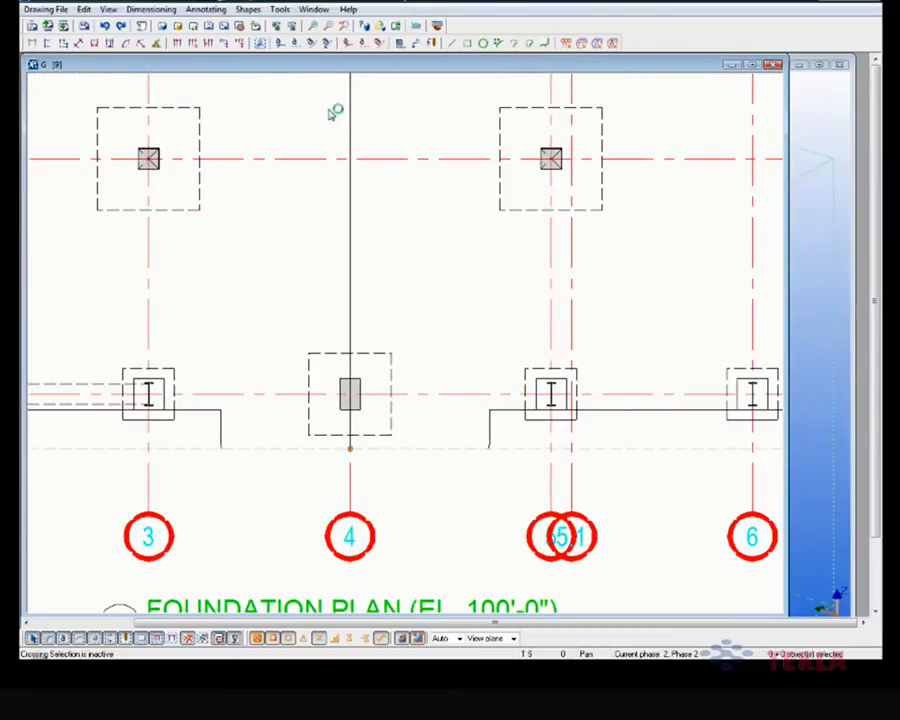
mouse_move(246, 65)
mouse_down()
mouse_move(302, 101)
mouse_move(550, 511)
mouse_move(519, 537)
mouse_move(460, 372)
mouse_move(268, 60)
mouse_move(234, 70)
mouse_up()
scroll(283, 360, down, 1)
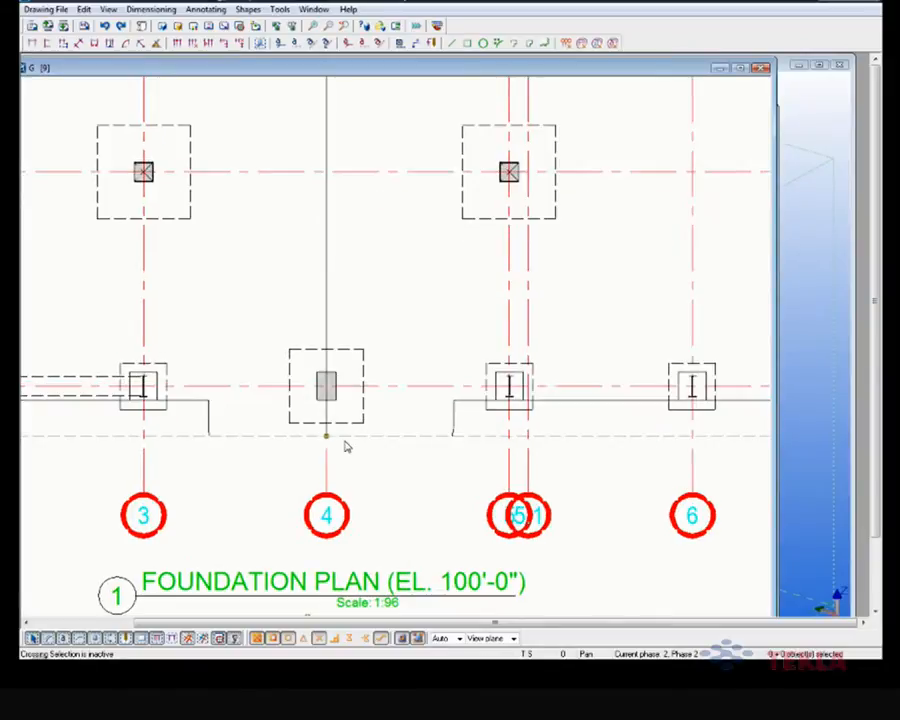
scroll(345, 447, down, 1)
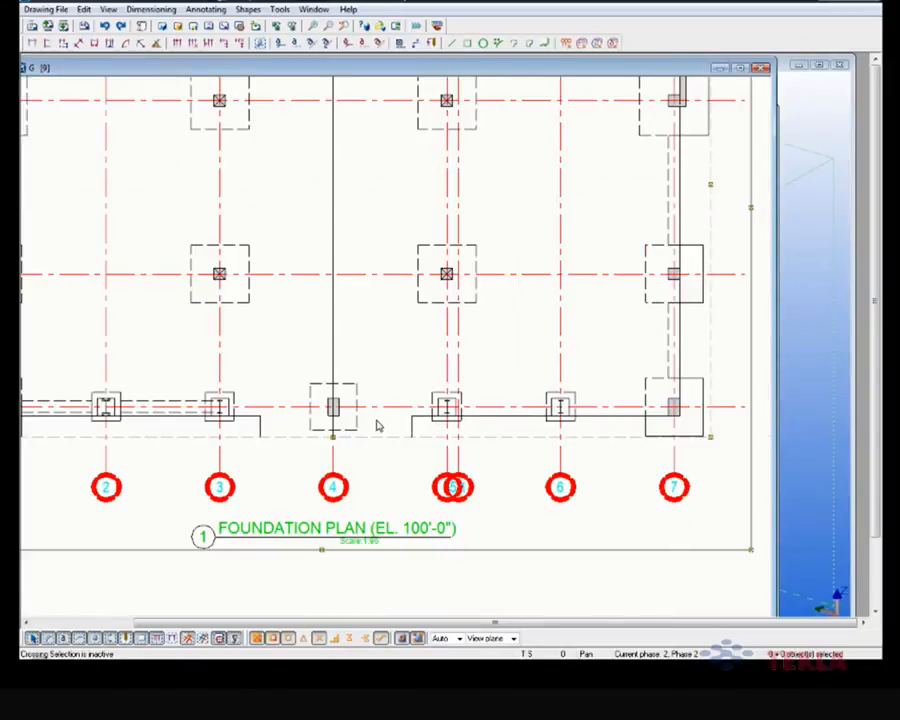
Step: Stretch the lower edge of the drawing view's boundary outward to include the whole slab projection at grid 4
mouse_move(230, 75)
mouse_down()
mouse_move(255, 239)
mouse_move(289, 176)
mouse_move(290, 64)
mouse_up()
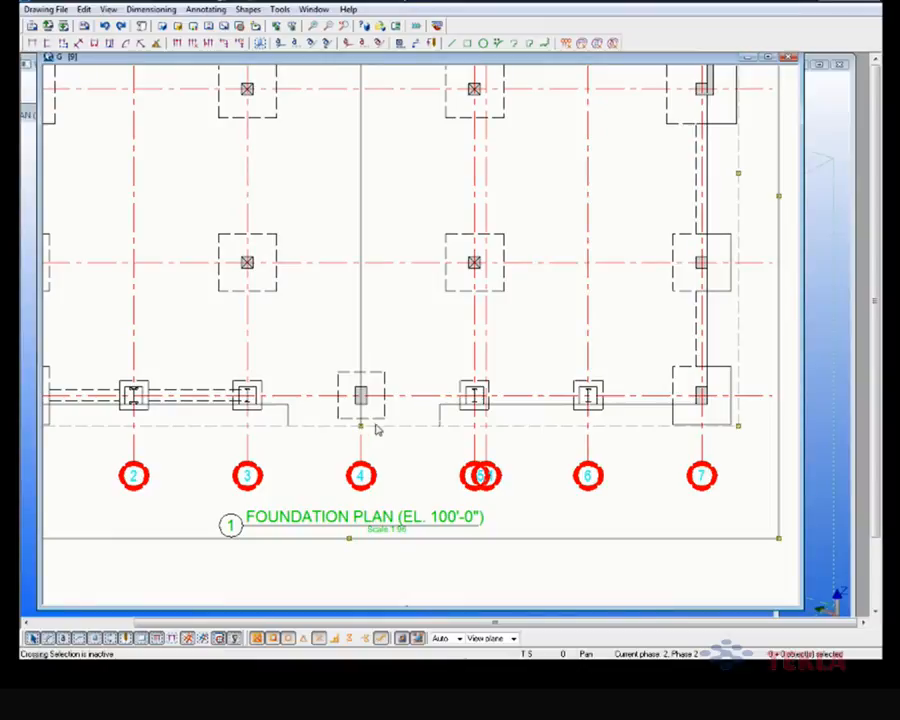
drag(361, 427, 361, 458)
scroll(378, 452, up, 2)
scroll(376, 455, down, 4)
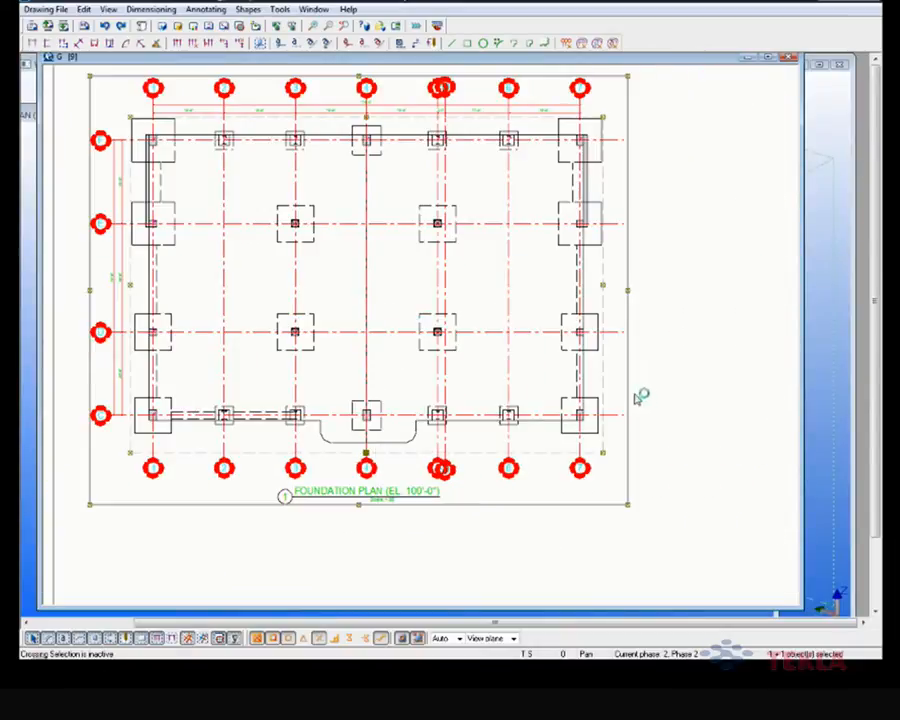
Step: Open the foundation plan drawing view's properties and check the X and Y distances that define its size
double_click(631, 396)
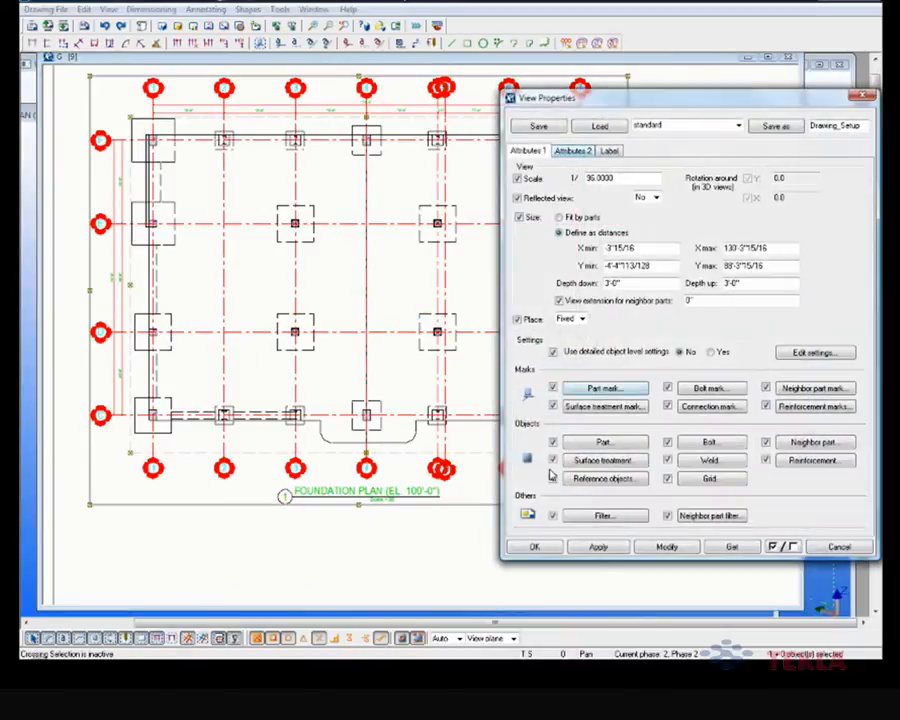
middle_drag(432, 384, 335, 390)
scroll(335, 390, down, 3)
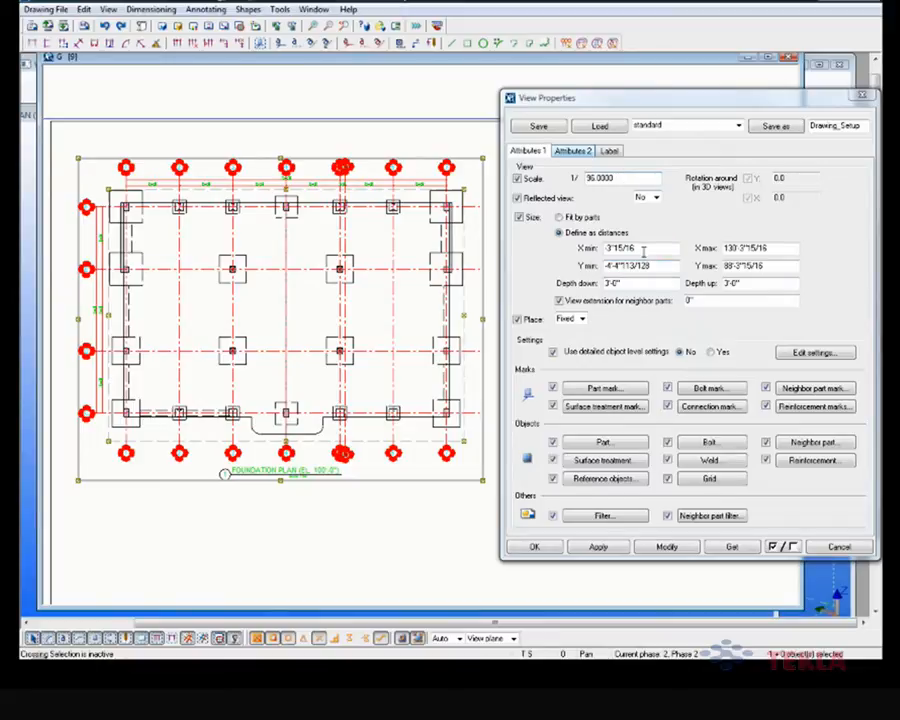
drag(642, 248, 605, 248)
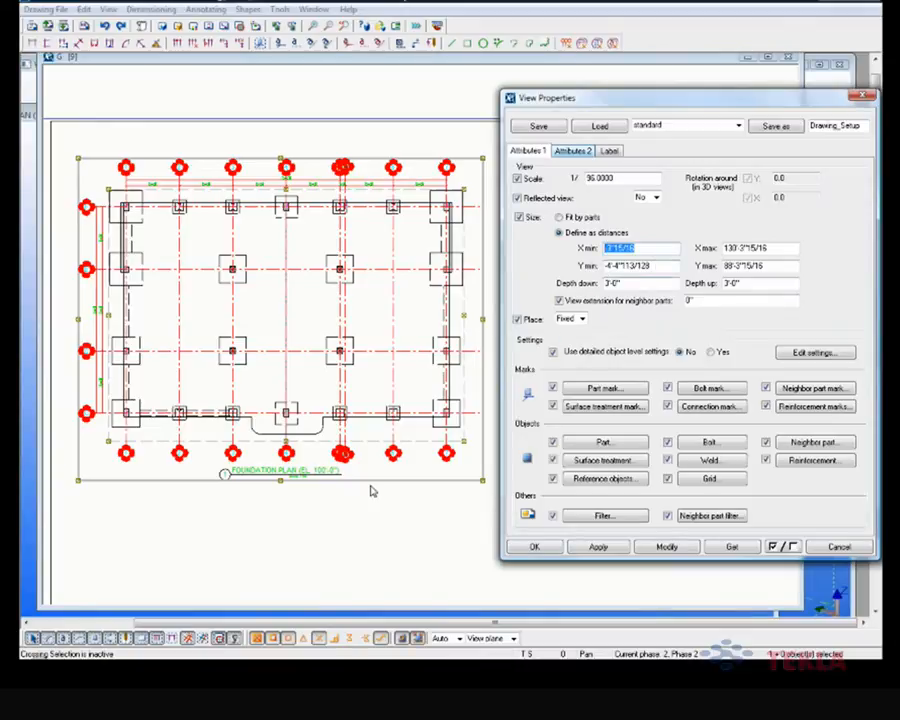
Step: Move the view boundary's lower-left corner to about X min -4'-4", Y min -3'-11", and reload the view properties from the drawing
click(114, 440)
scroll(116, 446, up, 3)
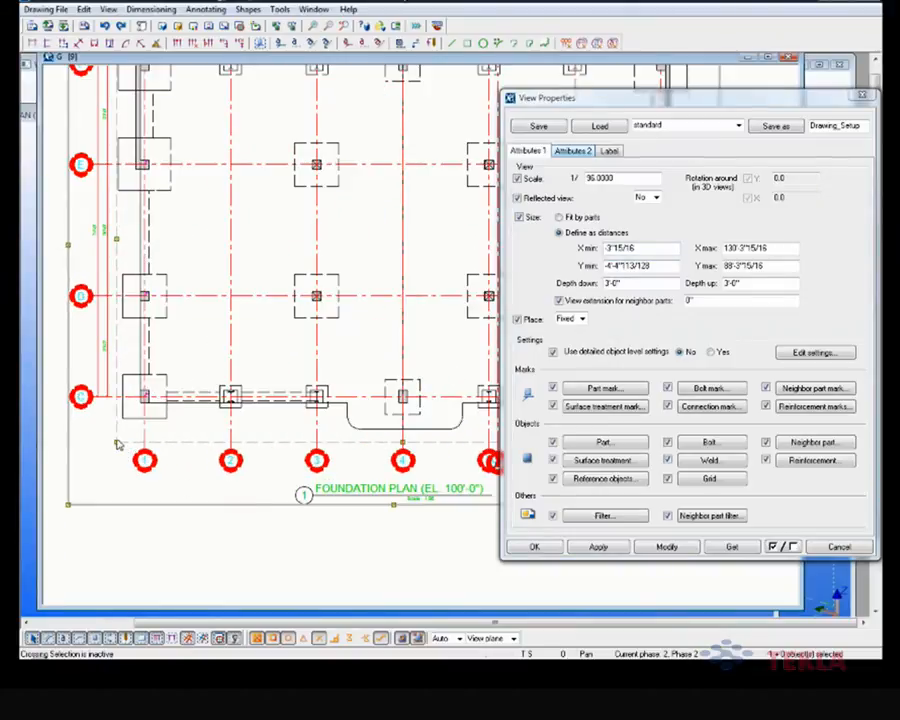
drag(117, 442, 99, 440)
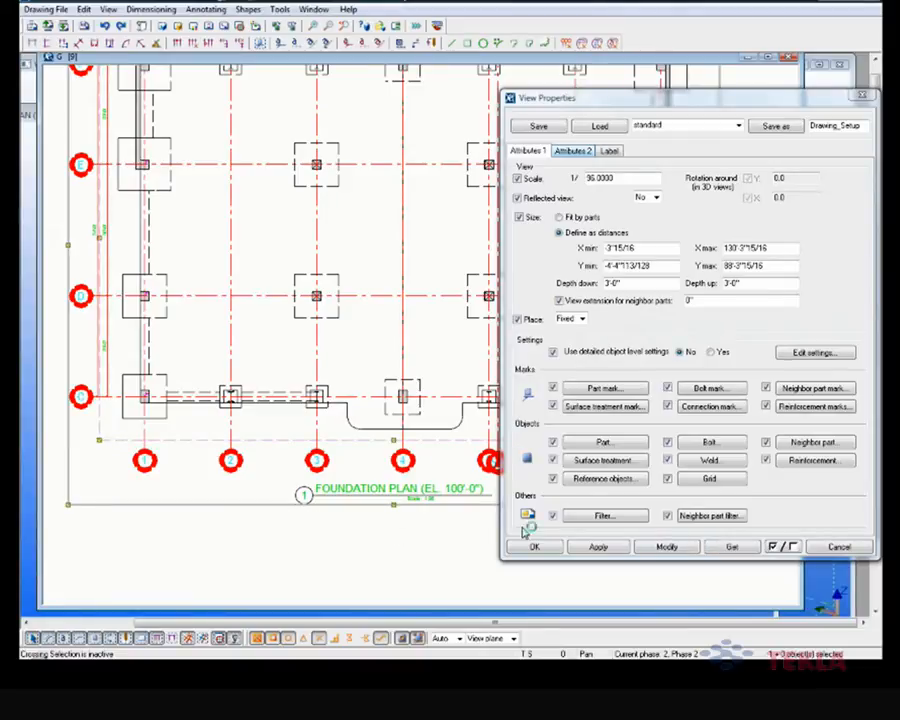
click(731, 546)
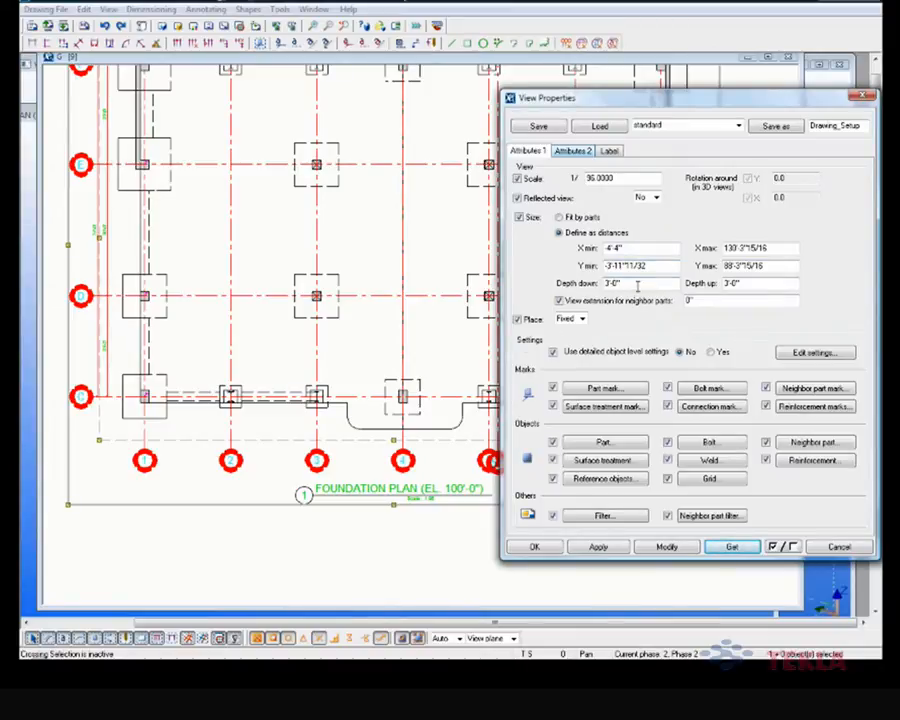
Step: Set the foundation plan view's depth down to 4'-0" and apply the change
drag(638, 283, 600, 284)
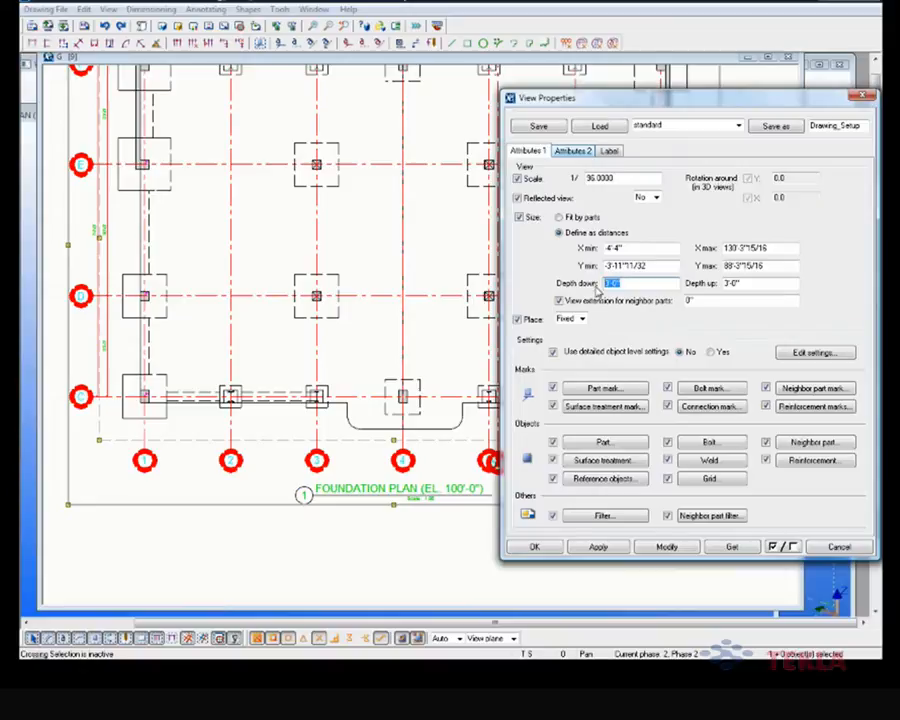
text(4)
click(662, 546)
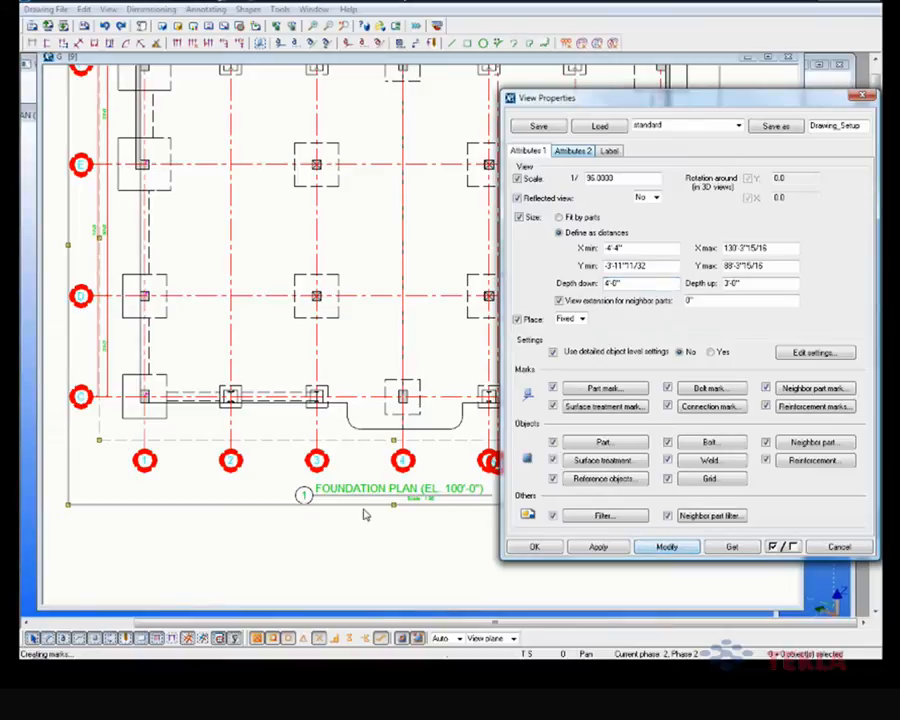
Step: Set the foundation plan view's depth down to 0" and apply the change
drag(622, 284, 583, 289)
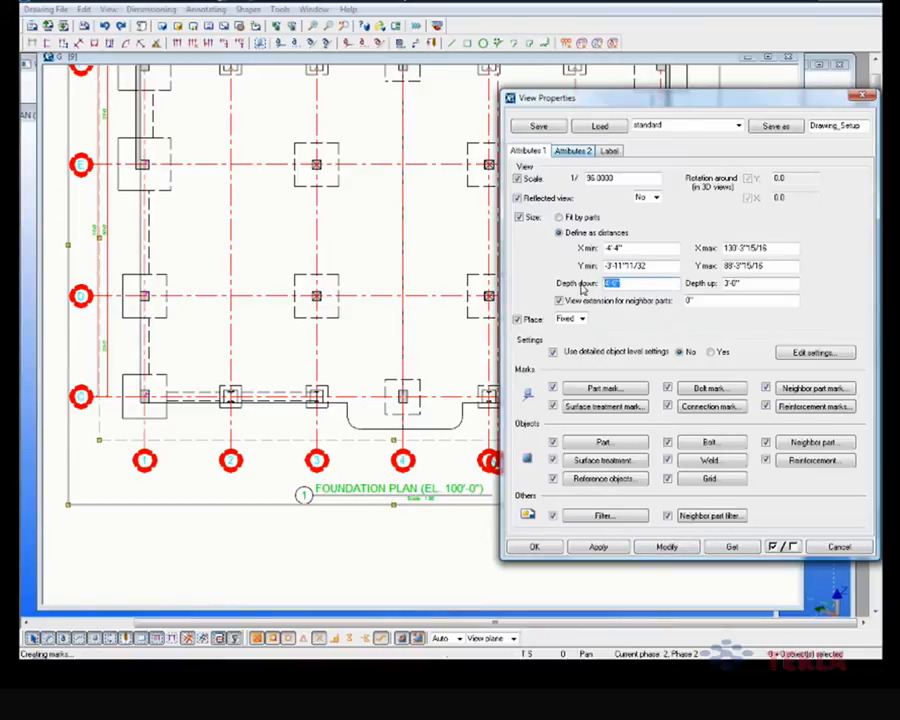
text(0)
click(666, 547)
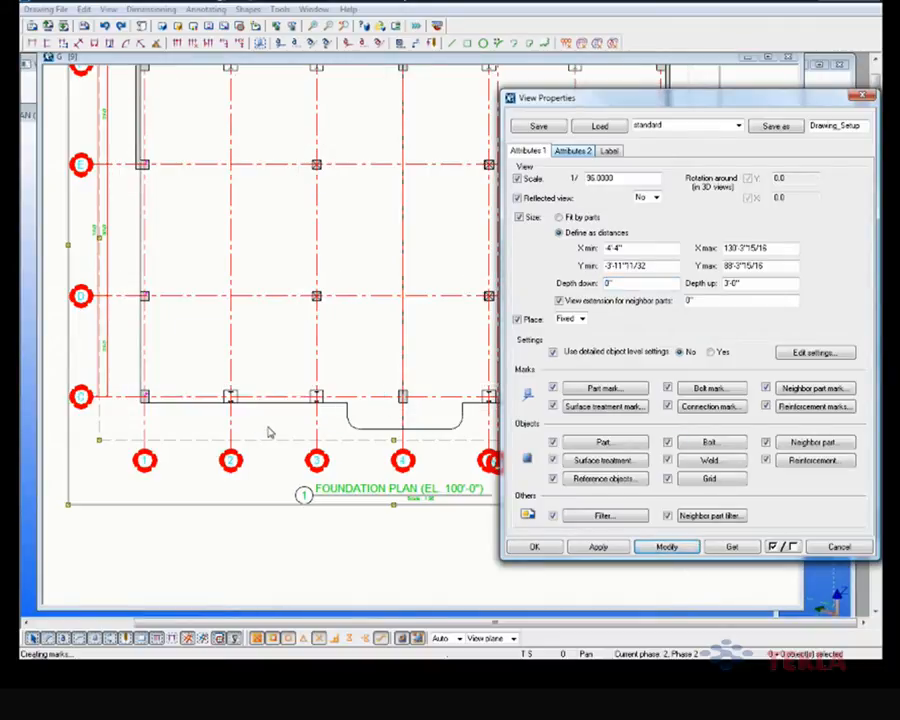
Step: Set the foundation plan view's depth down to 3'-0" and apply the change
drag(620, 284, 580, 281)
text(36)
click(666, 547)
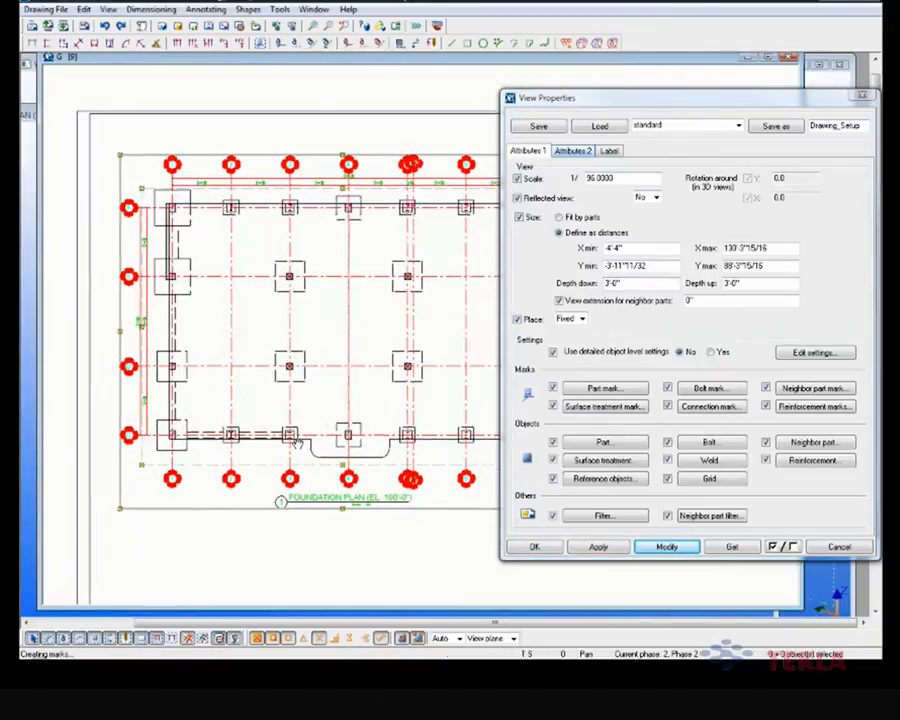
scroll(301, 457, up, 1)
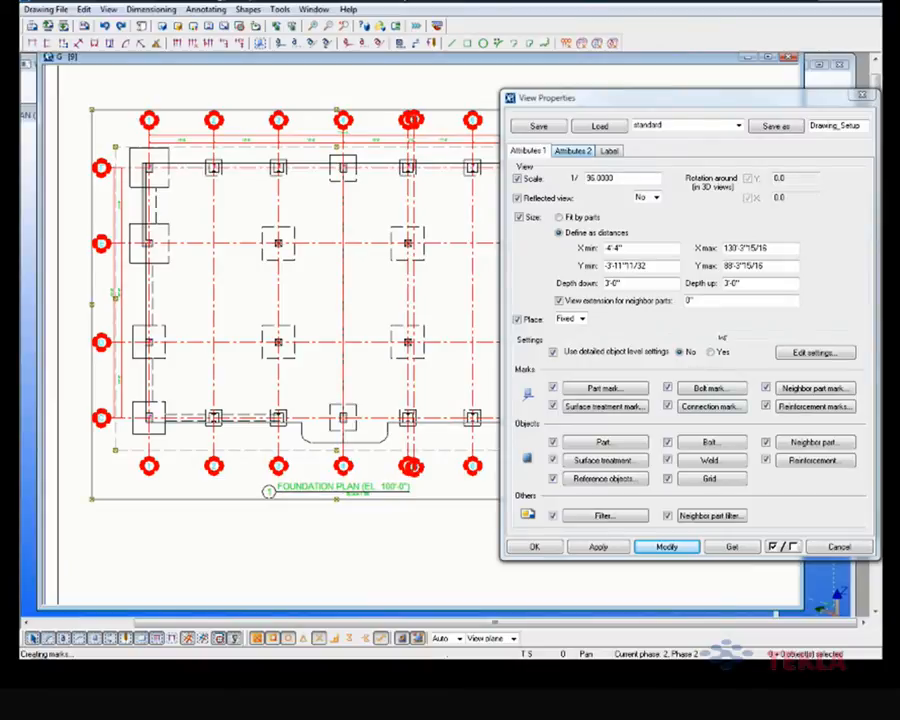
Step: Move the drawing window aside to look at the foundation plan in the model behind it, and bring the drawing back
drag(796, 105, 755, 117)
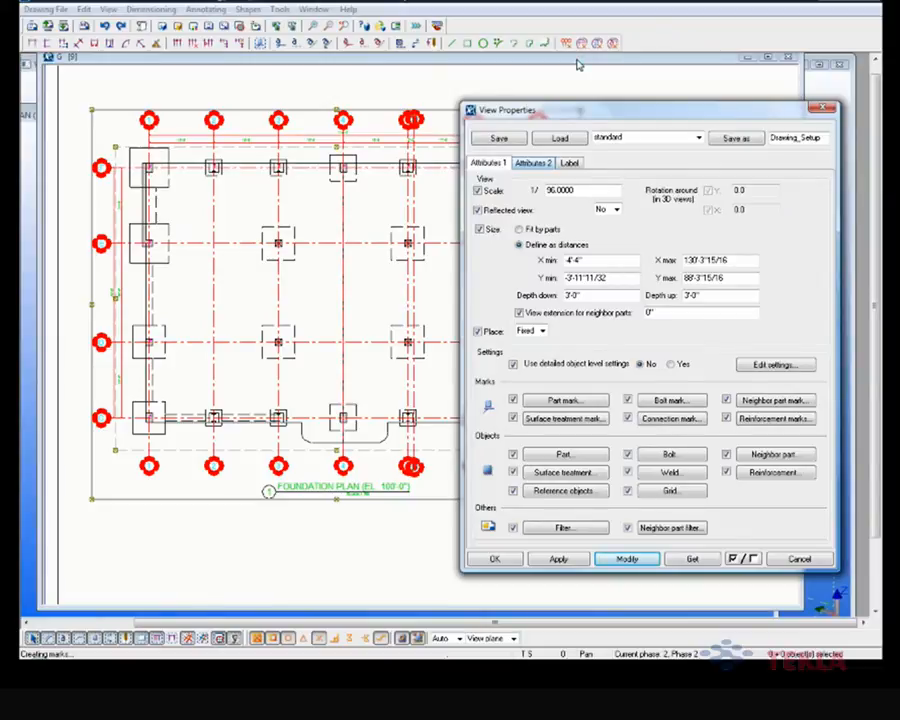
mouse_move(579, 63)
mouse_down()
mouse_move(576, 416)
mouse_move(536, 582)
mouse_up()
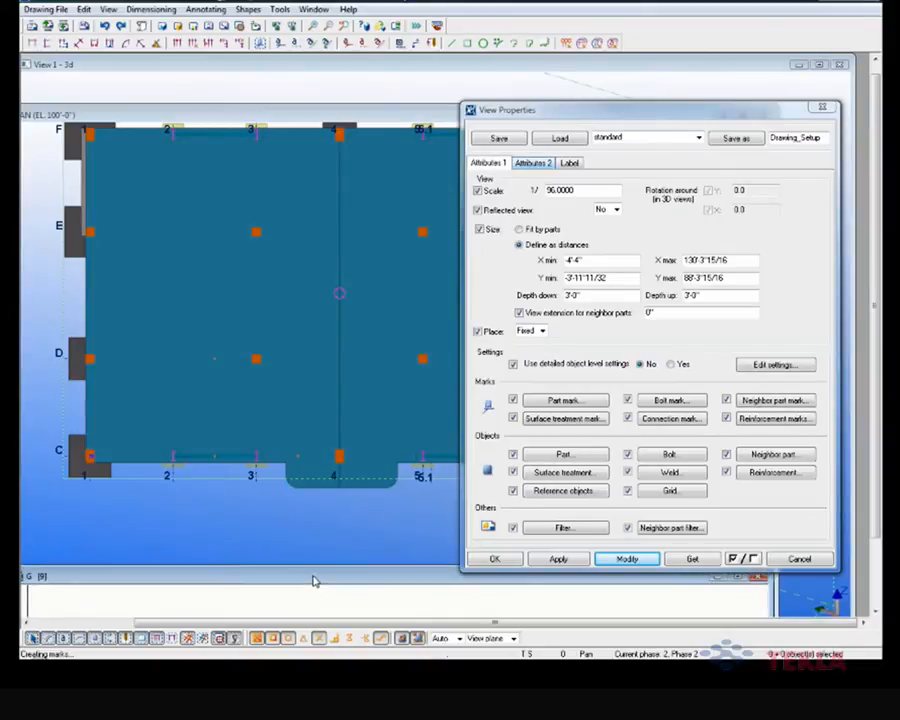
mouse_move(314, 580)
mouse_down()
mouse_move(332, 524)
mouse_move(370, 100)
mouse_move(332, 75)
mouse_up()
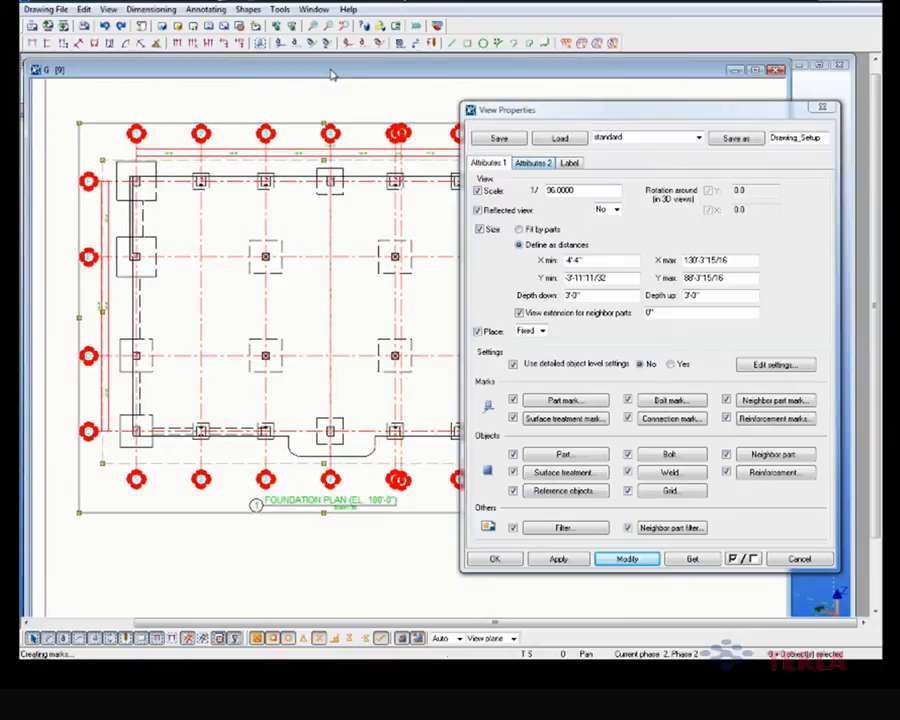
Step: Set the foundation plan view's scale to 1/48 and apply it to the drawing
double_click(580, 190)
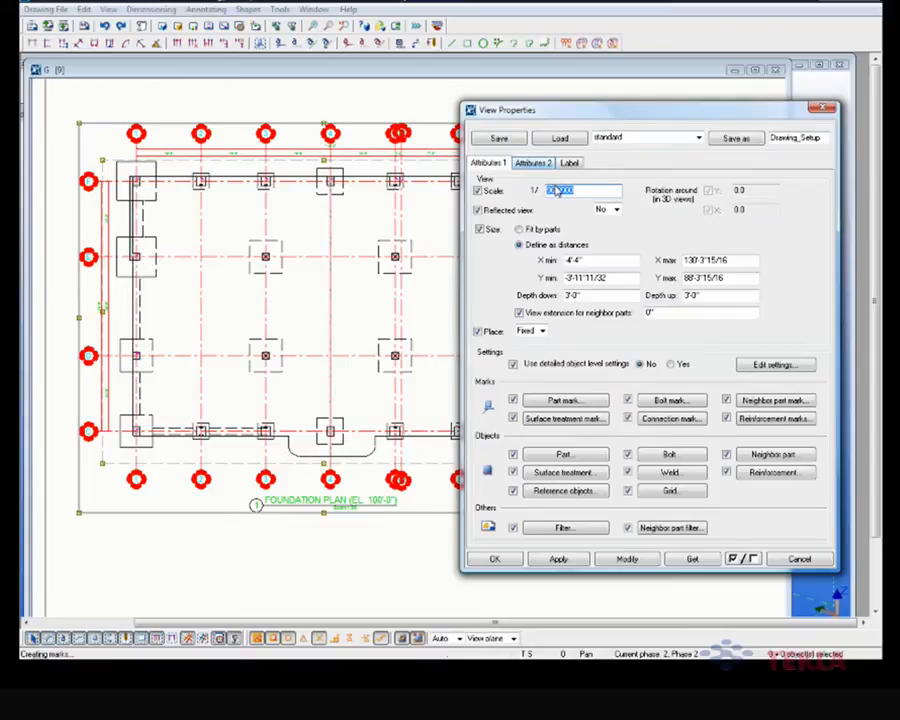
text(48)
click(628, 560)
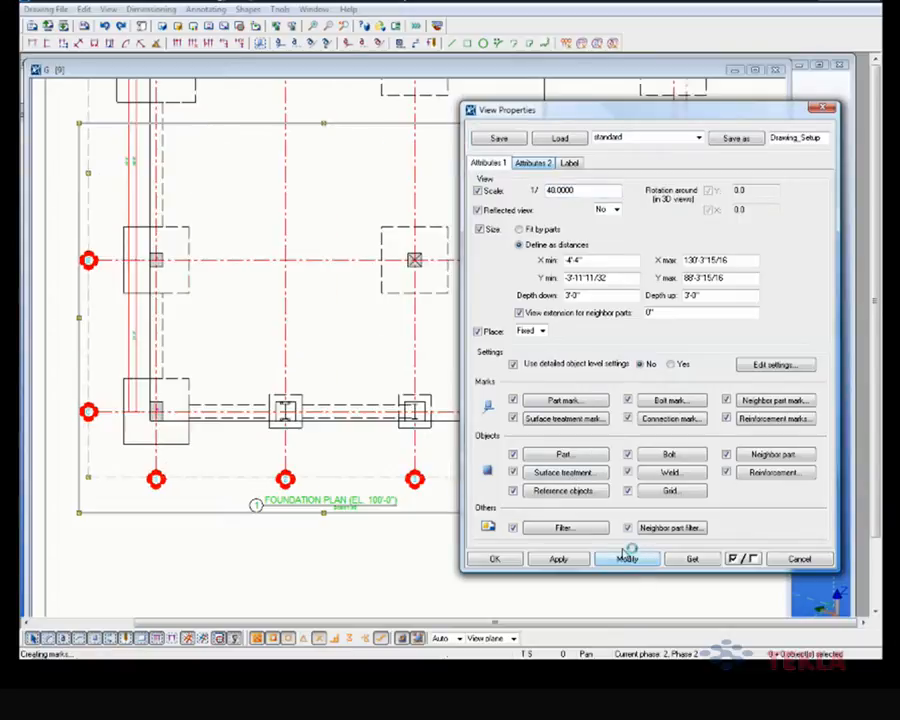
scroll(211, 476, down, 3)
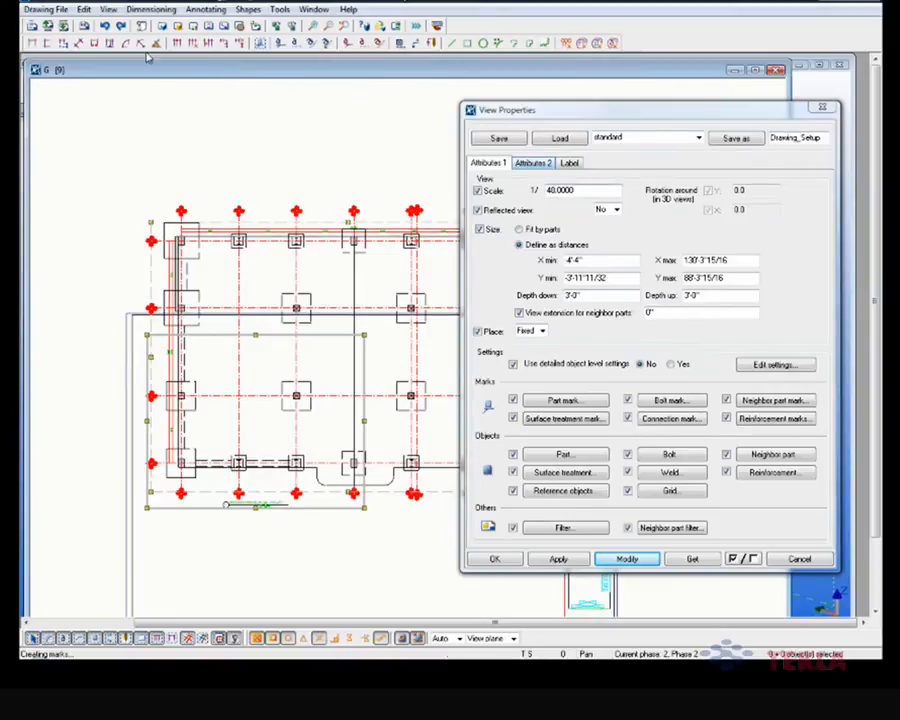
Step: Set the foundation plan view's scale back to 1/96 and apply it to the drawing
double_click(585, 193)
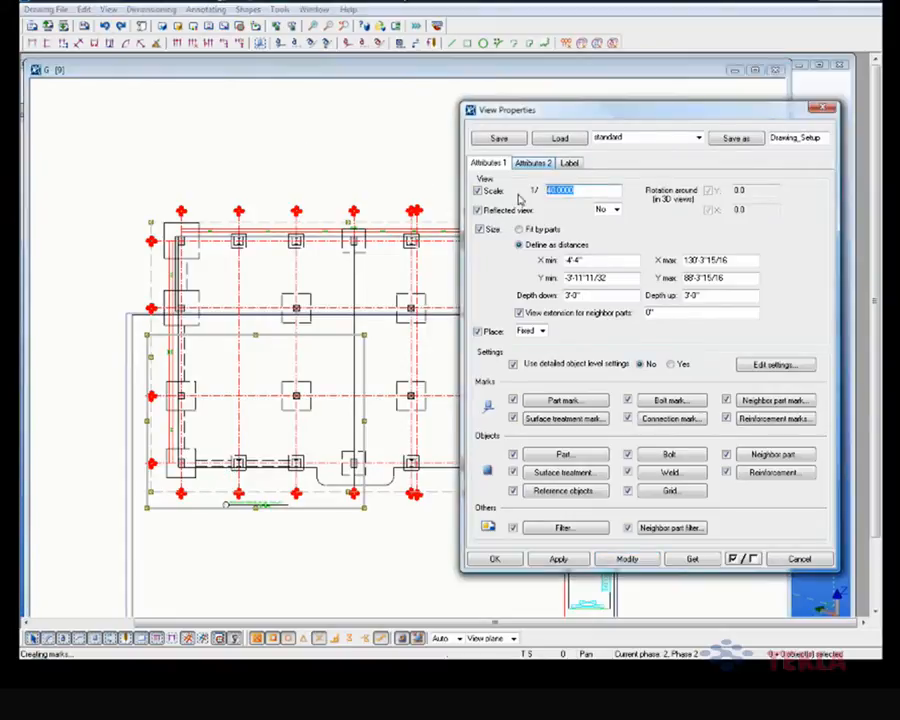
text(96)
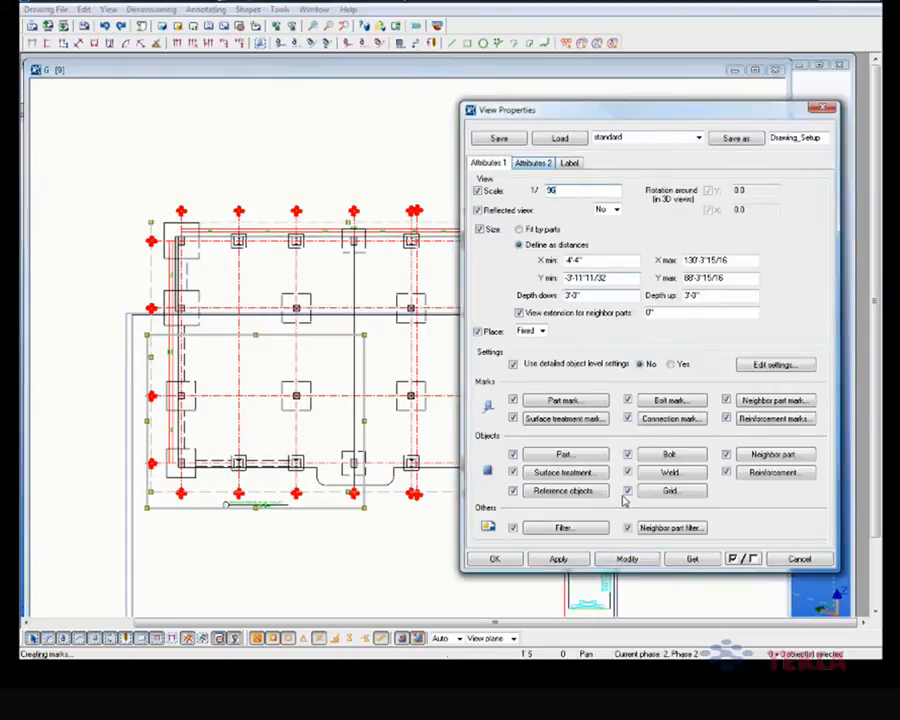
click(629, 561)
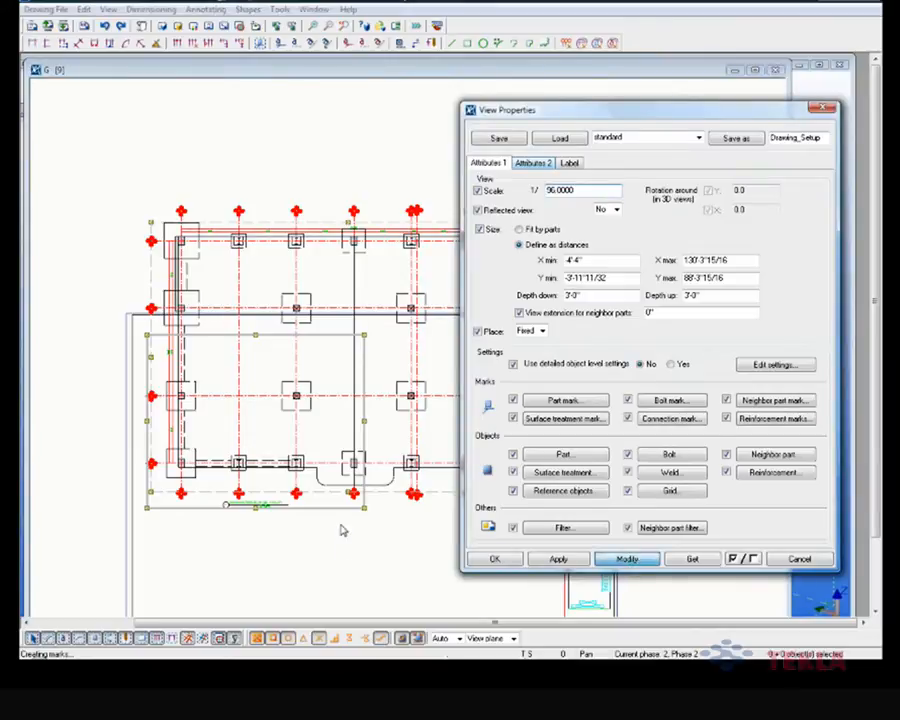
middle_click(282, 453)
scroll(281, 456, up, 2)
Step: Load the saved Plan and Section view property sets in turn to compare their settings
click(628, 140)
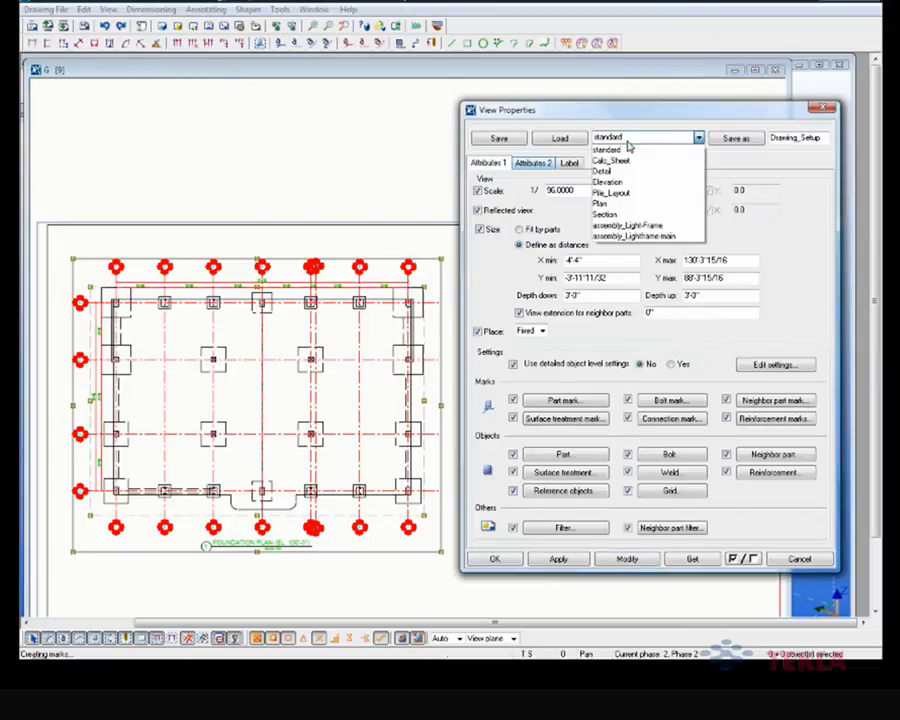
click(630, 204)
click(559, 138)
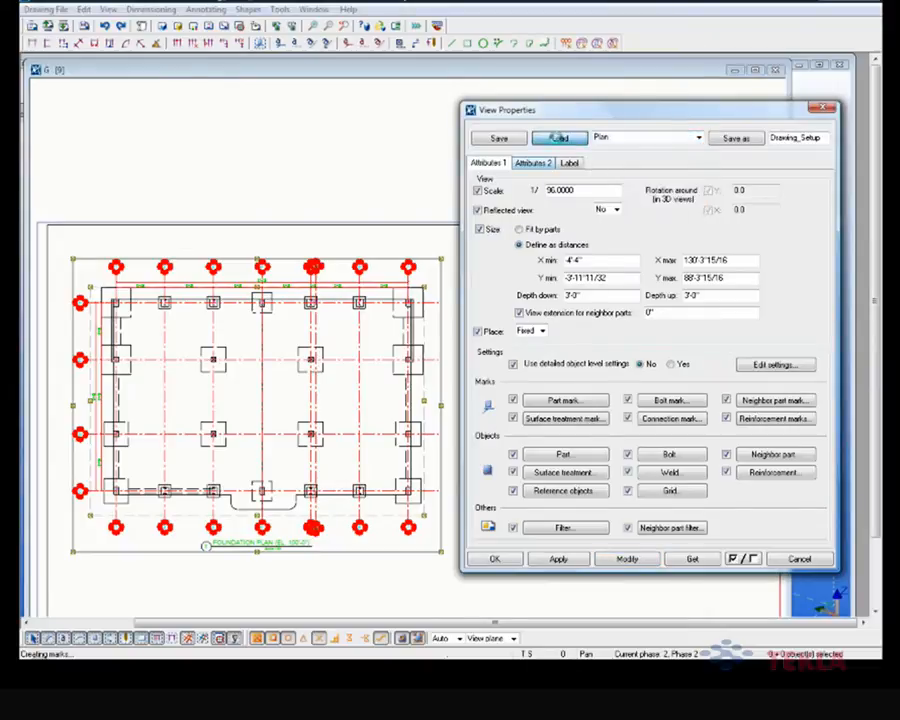
click(639, 140)
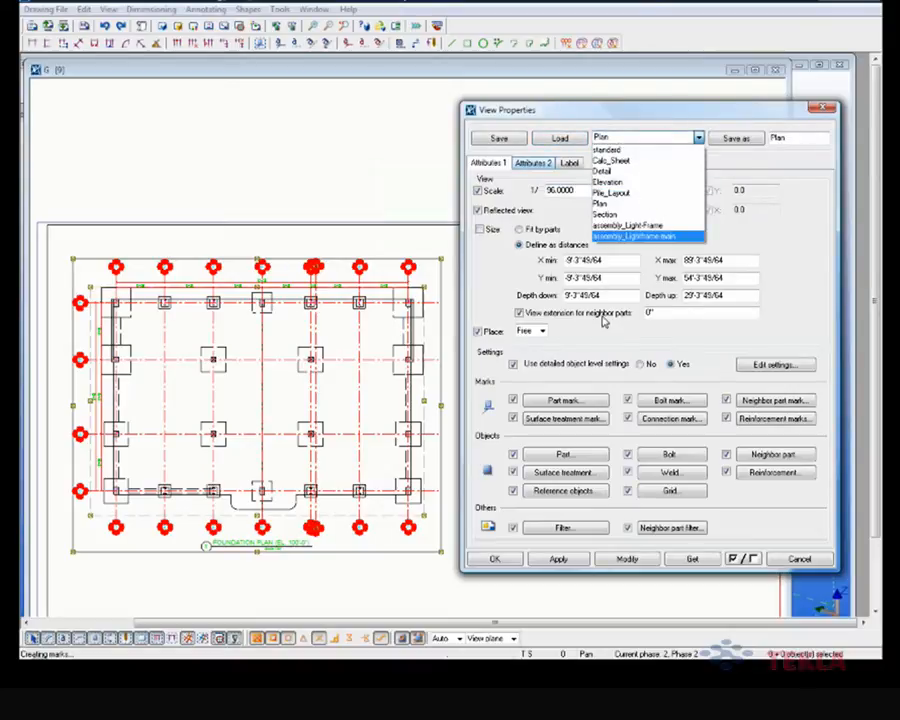
click(612, 214)
click(561, 139)
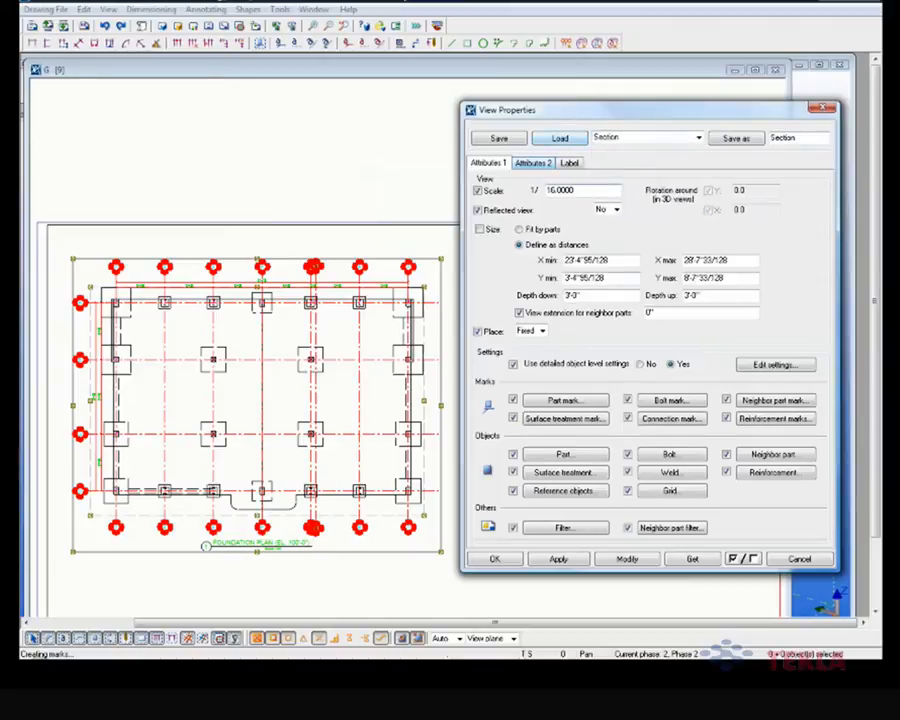
Step: Load the saved Detail and Elevation view property sets in turn to compare their settings
click(637, 143)
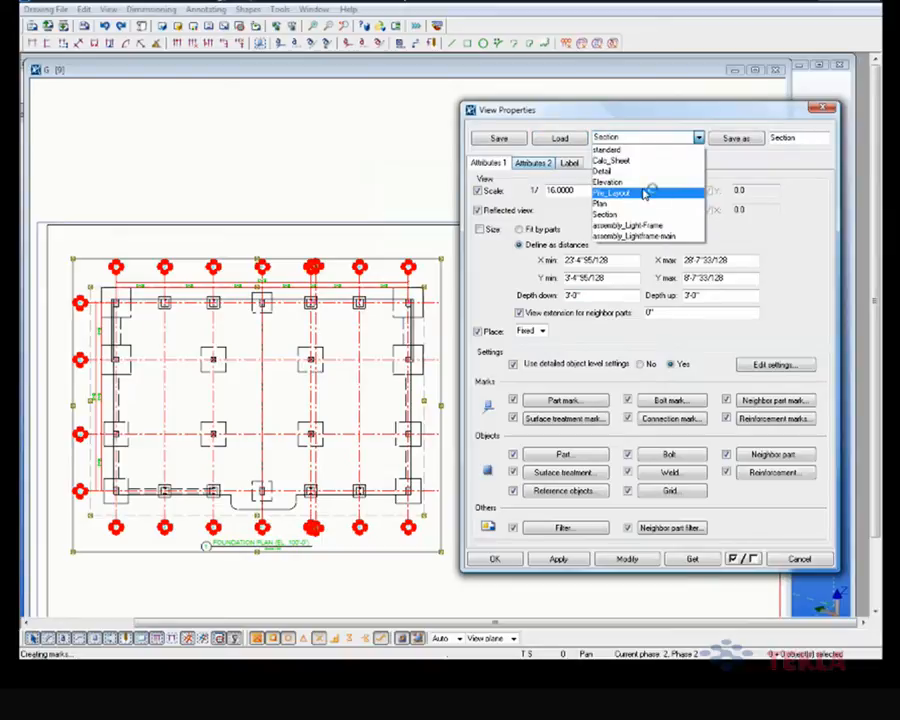
click(640, 173)
click(568, 141)
click(633, 143)
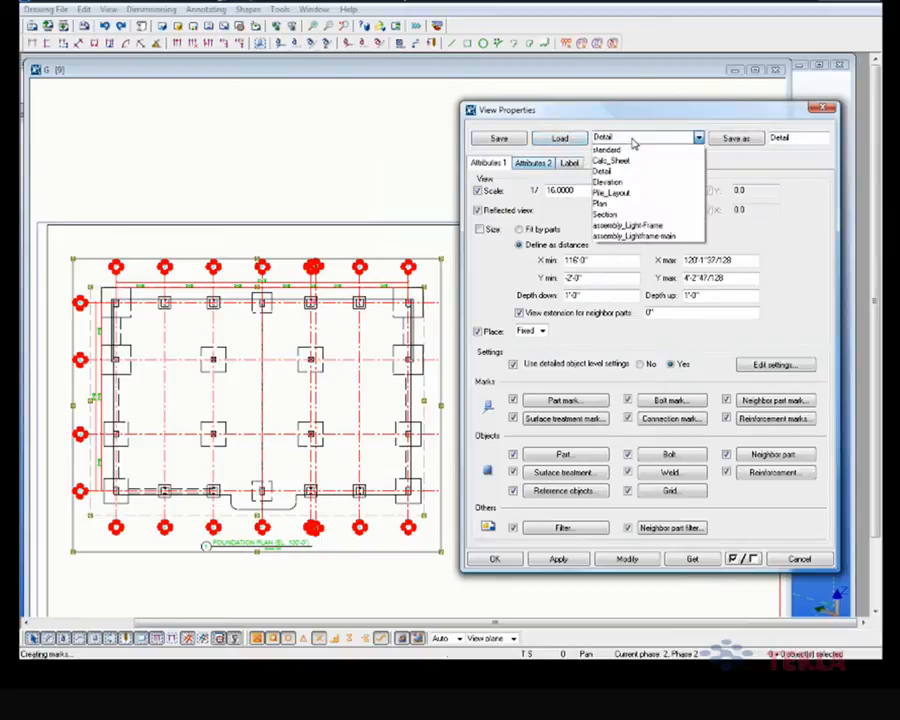
click(607, 182)
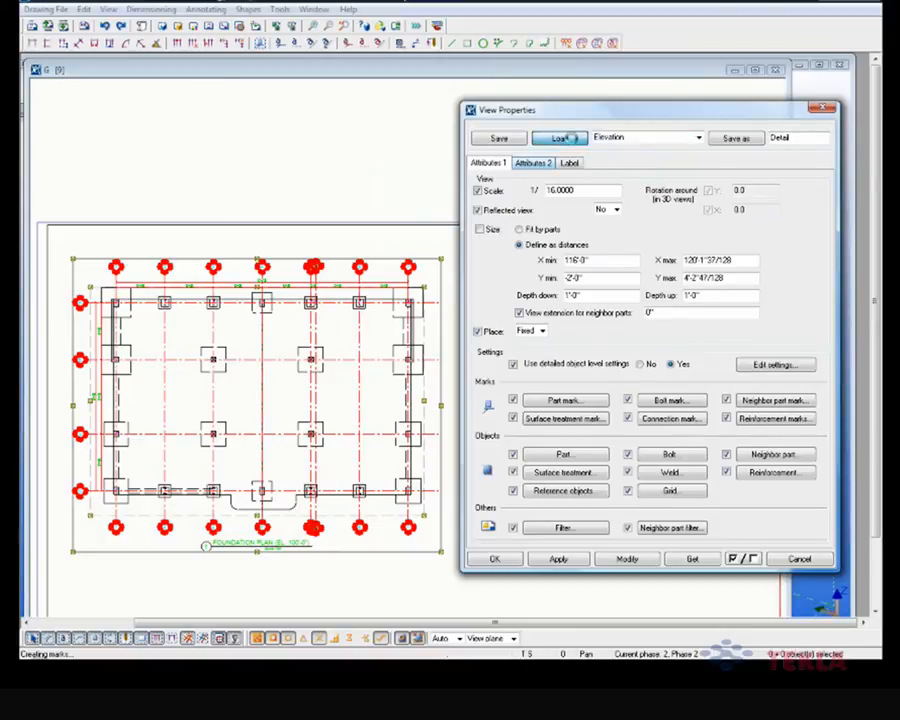
click(566, 141)
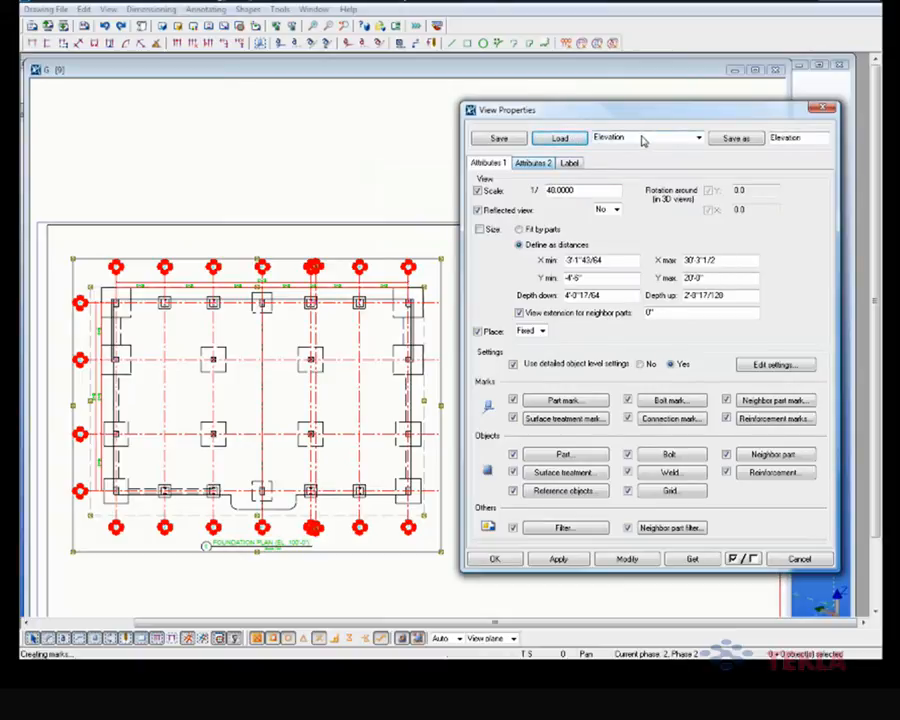
Step: Reload the view properties from the selected foundation plan view in the drawing
click(695, 559)
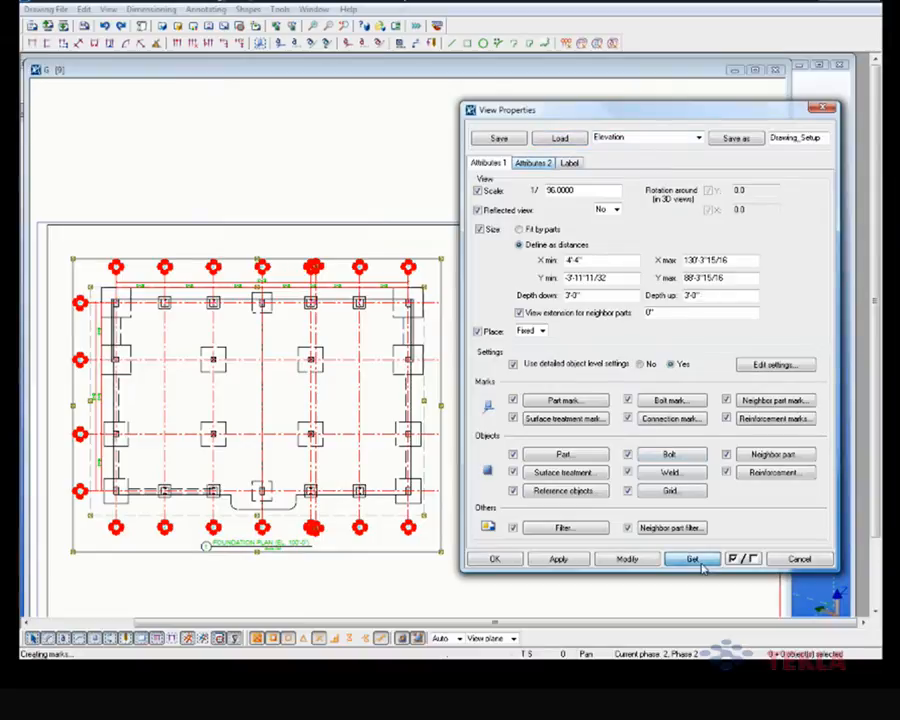
middle_drag(317, 548, 355, 525)
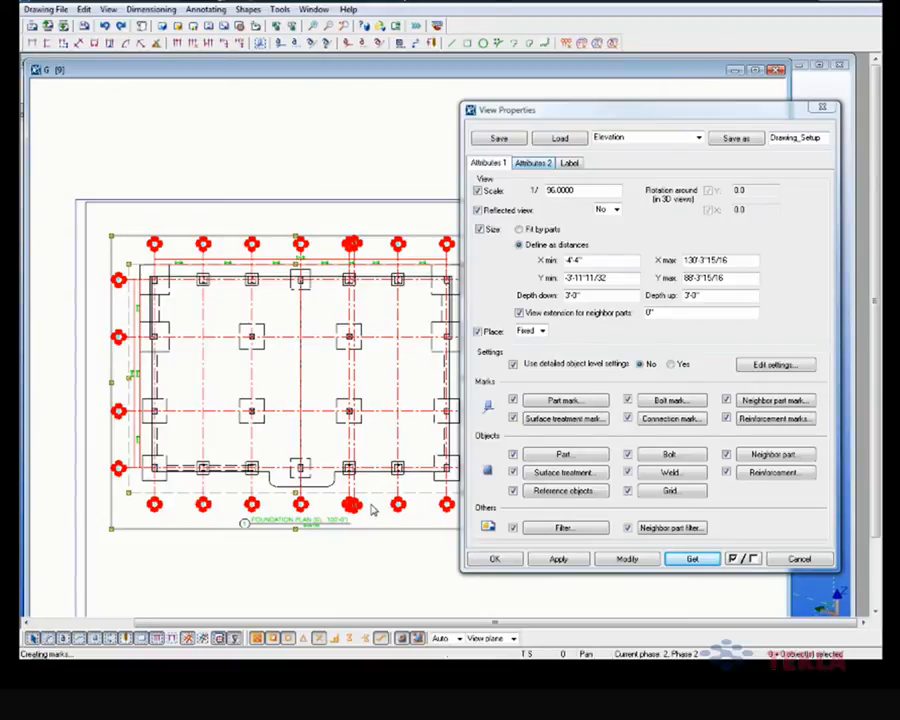
scroll(312, 514, up, 1)
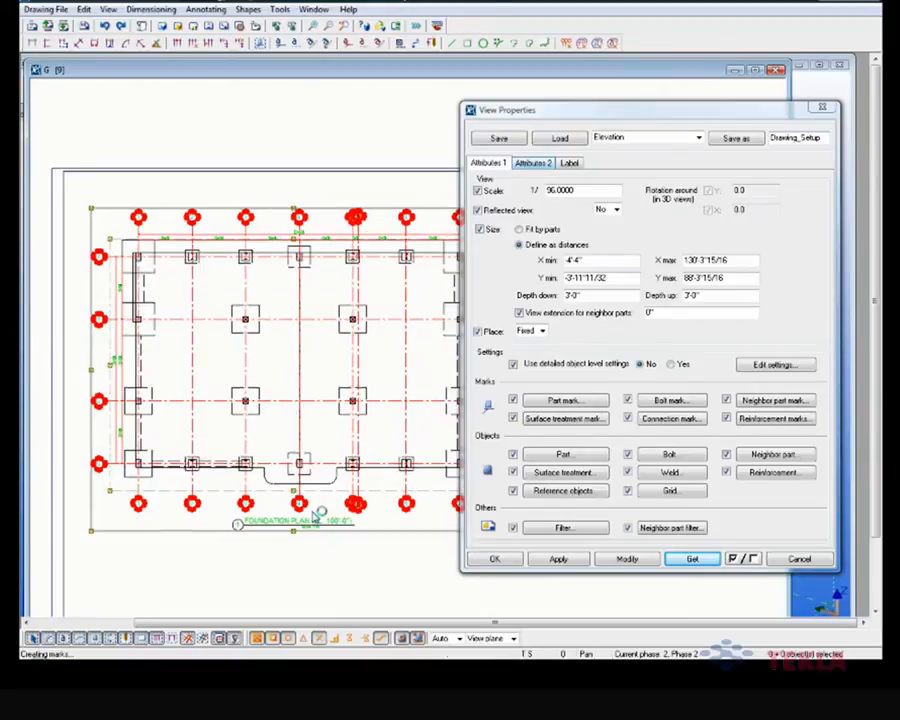
scroll(315, 493, up, 1)
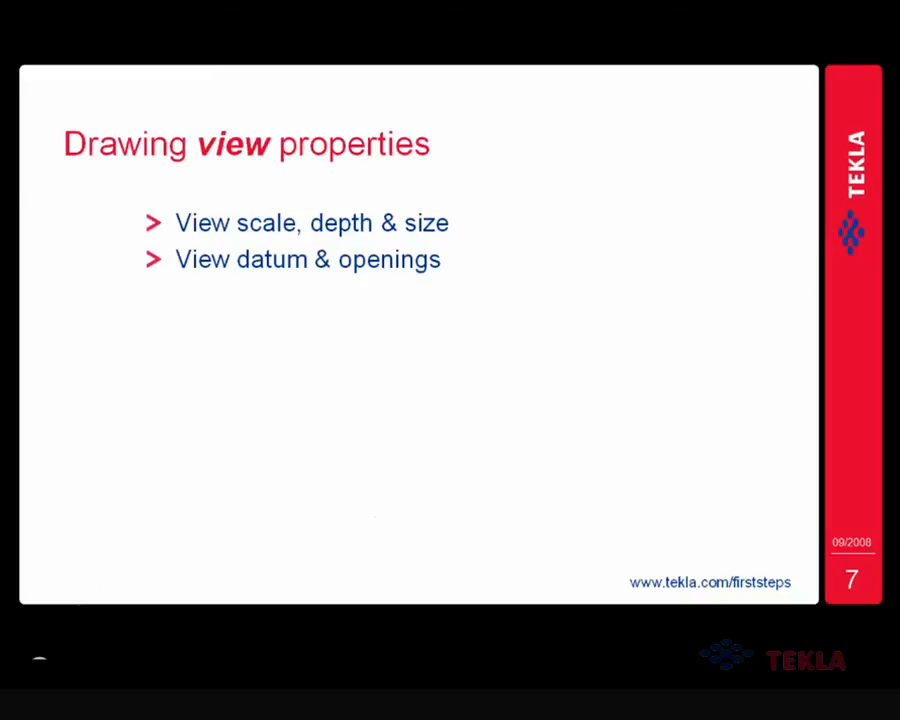
Step: Switch back to Tekla Structures and review the foundation plan view's shortening, opening symbol, elevation datum and dimension creation settings
key(alt+Tab)
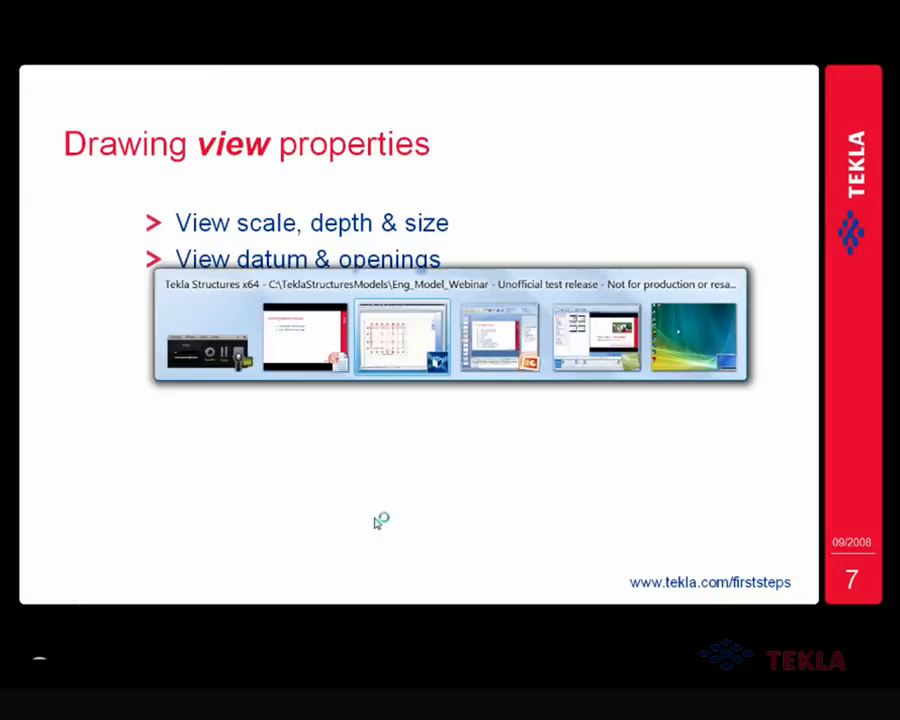
key(alt+Tab)
key(alt+shift+Tab)
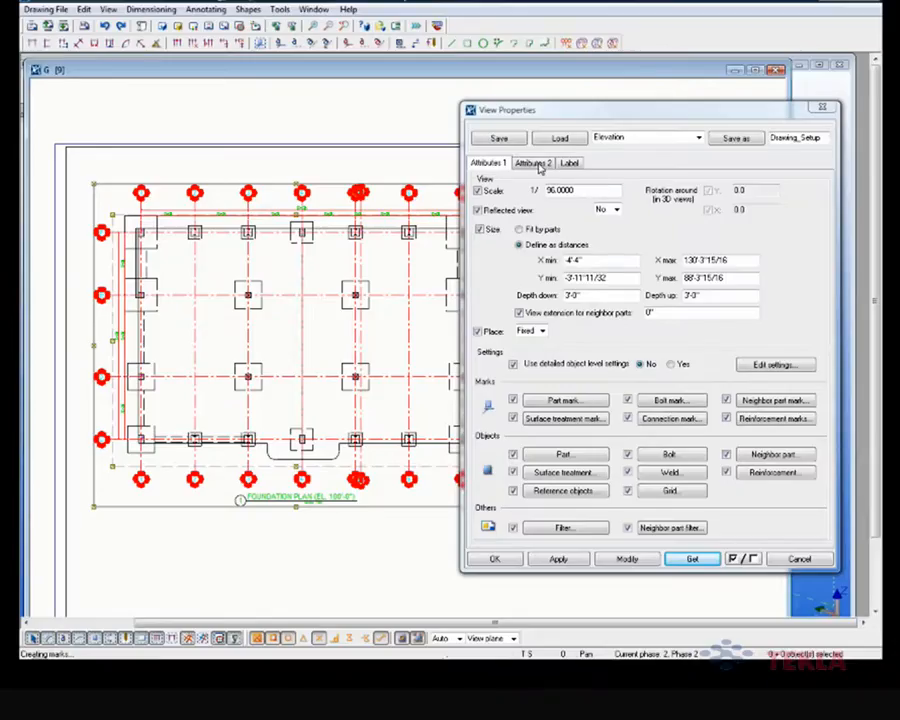
click(533, 163)
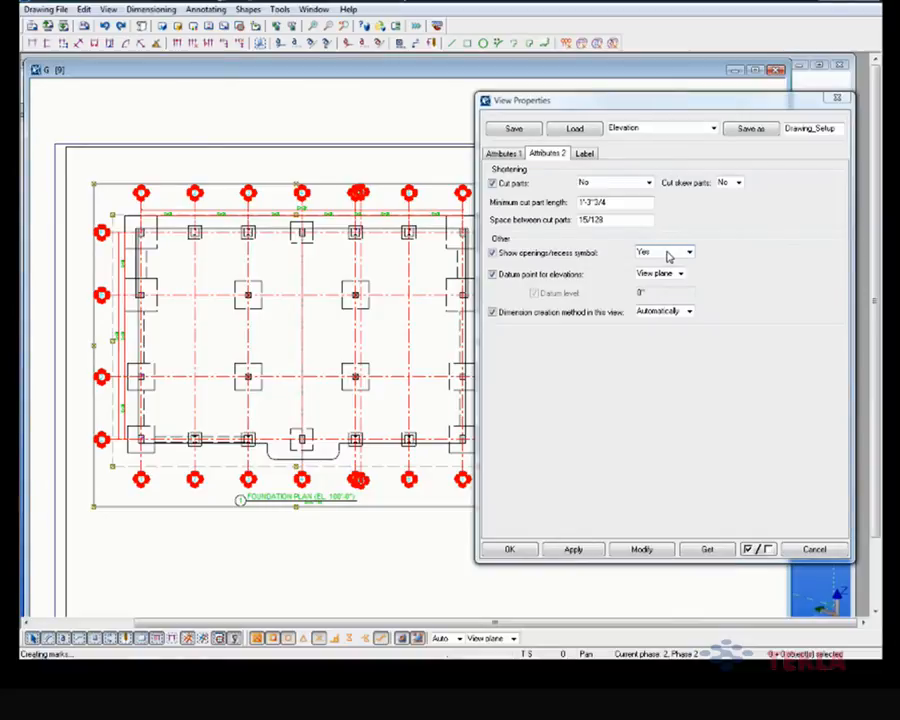
middle_drag(376, 408, 352, 410)
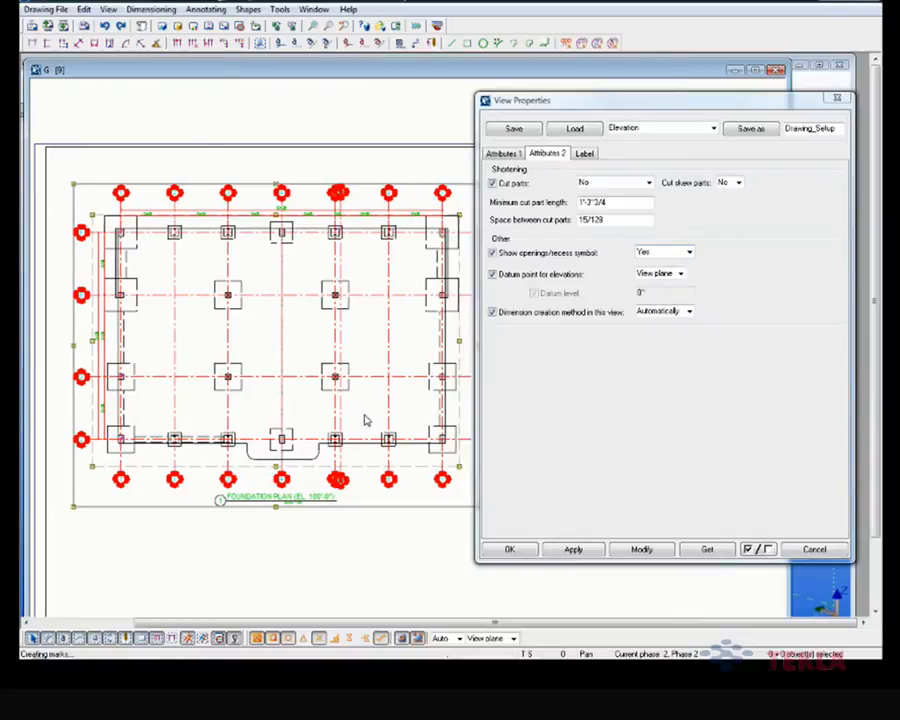
scroll(366, 421, up, 2)
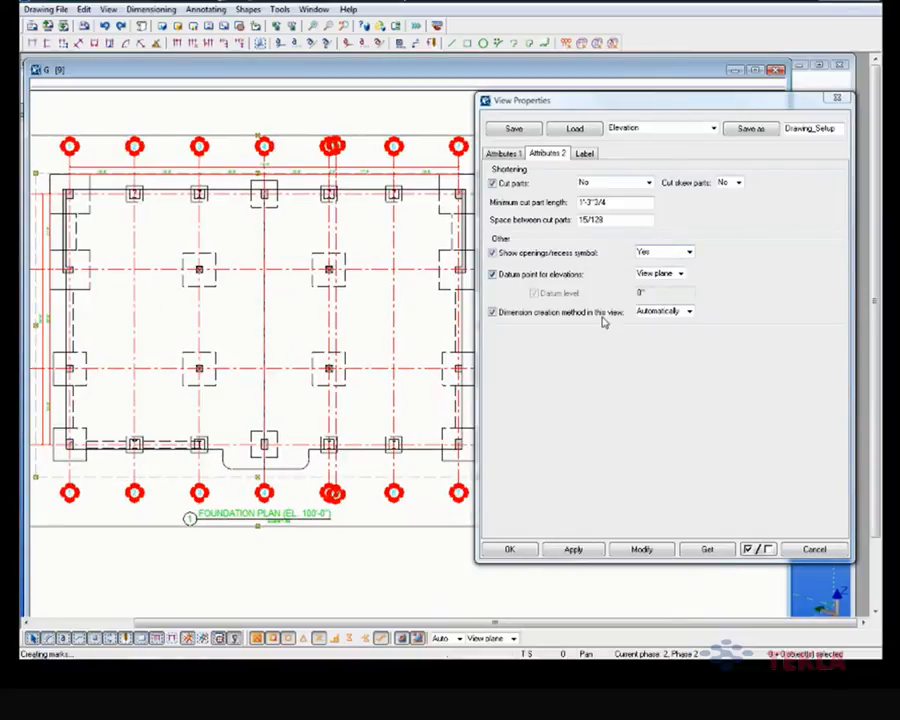
middle_drag(337, 387, 357, 381)
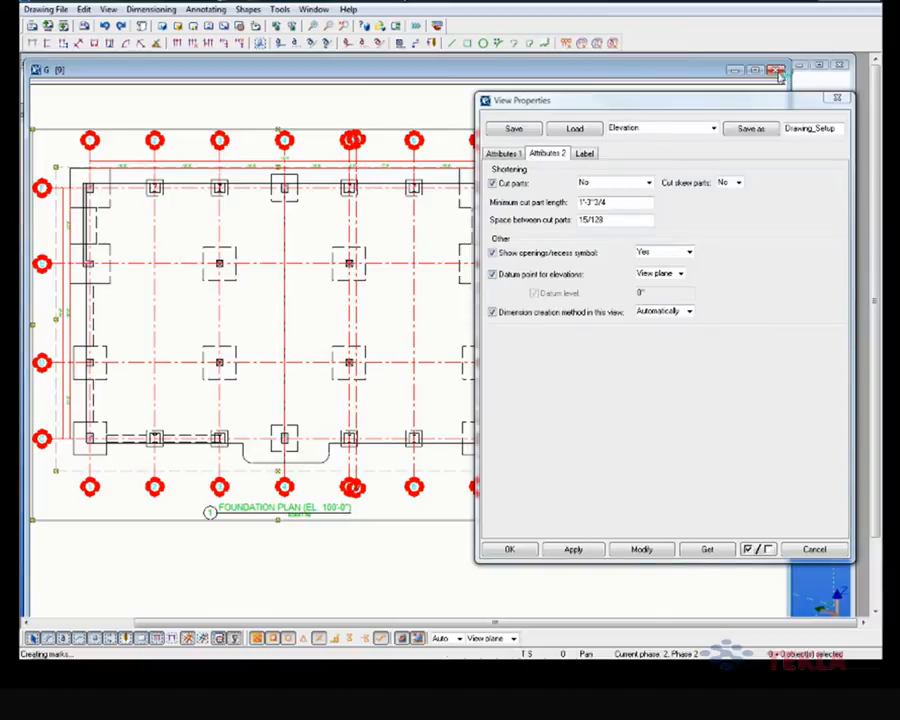
Step: Close the foundation plan drawing and keep its changes
click(777, 71)
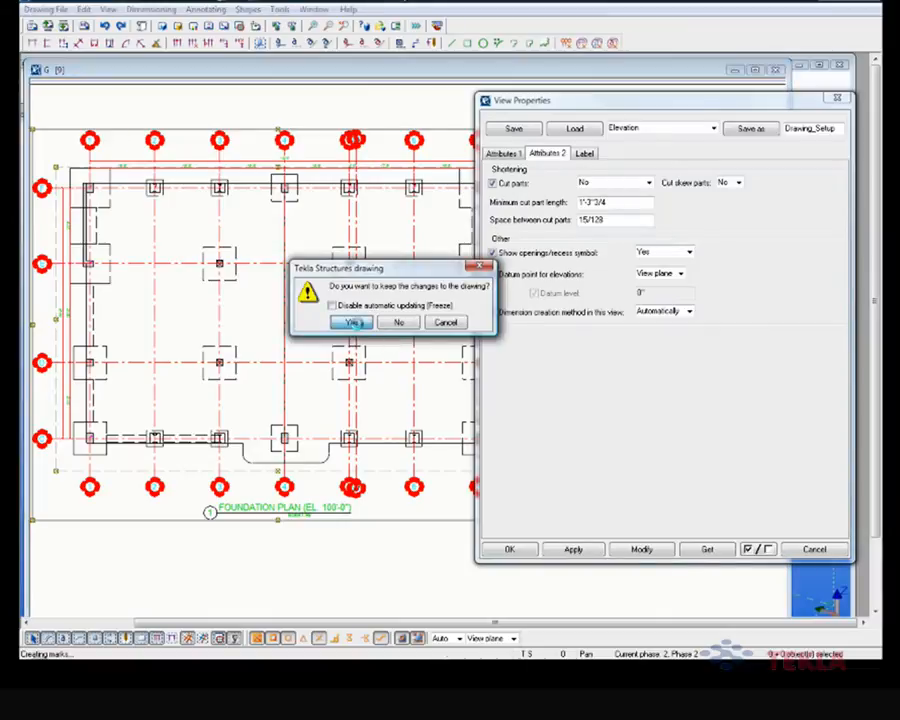
click(355, 321)
Step: Start a polygon cut on the slab between grids 4 and 7, placing its first corner freely between grids 5 and 6, above grid D
middle_drag(376, 380, 357, 412)
scroll(381, 402, up, 2)
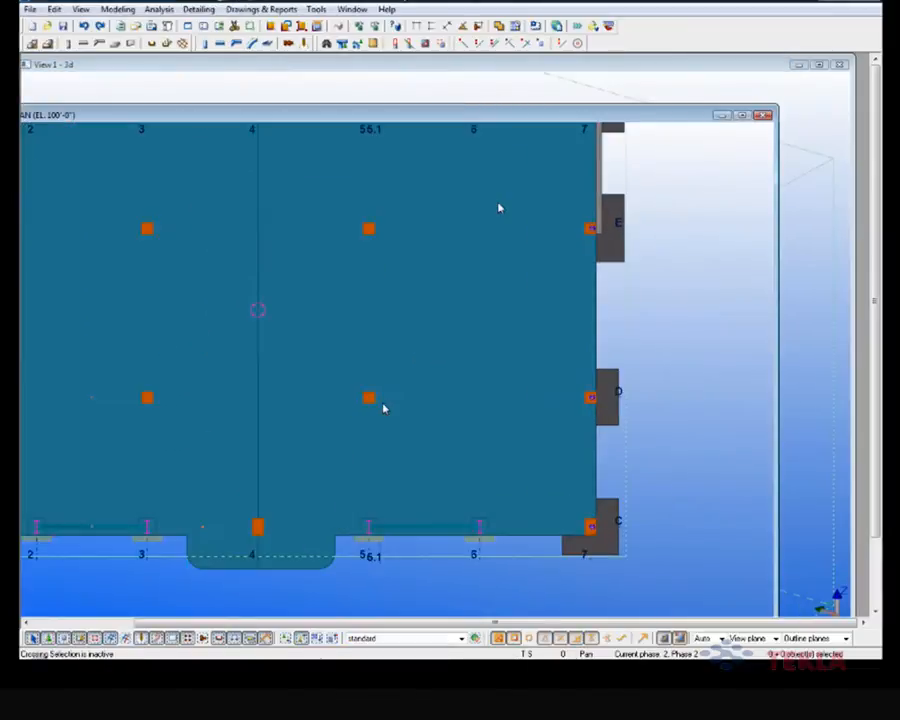
click(425, 43)
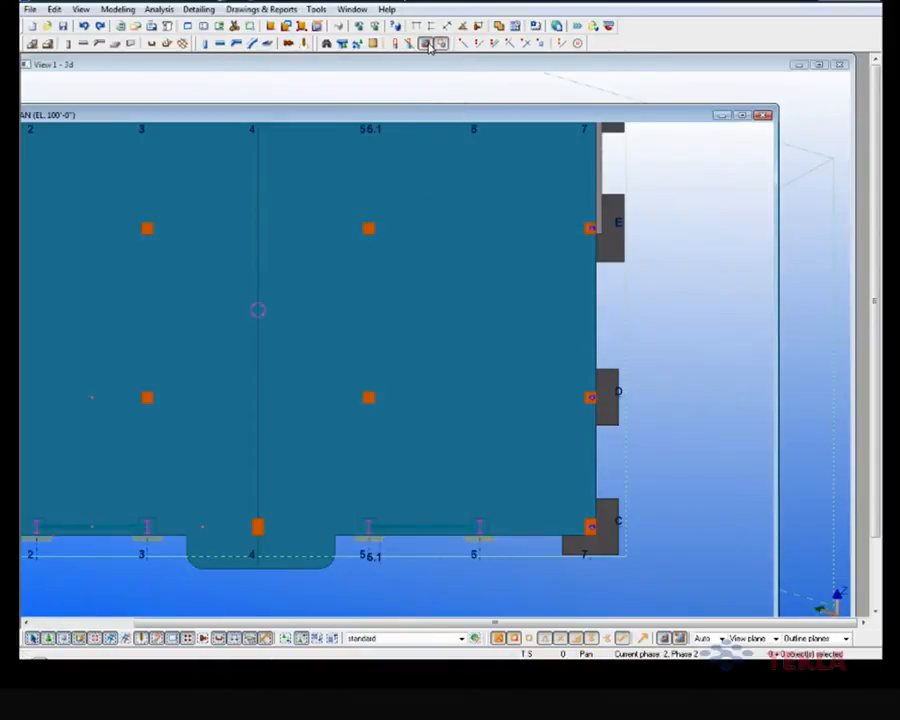
click(485, 392)
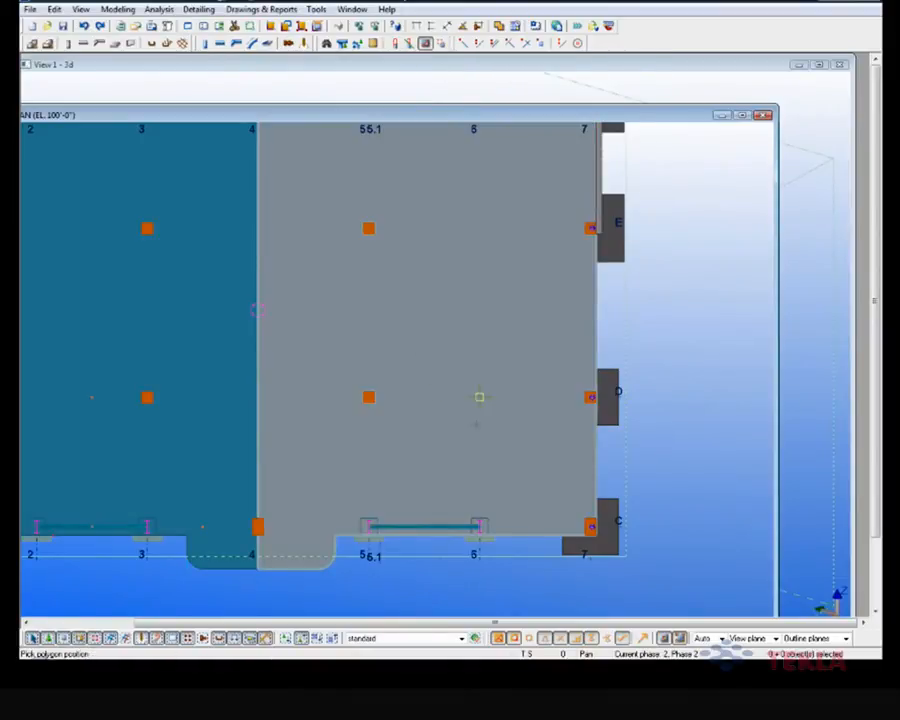
right_click(423, 358)
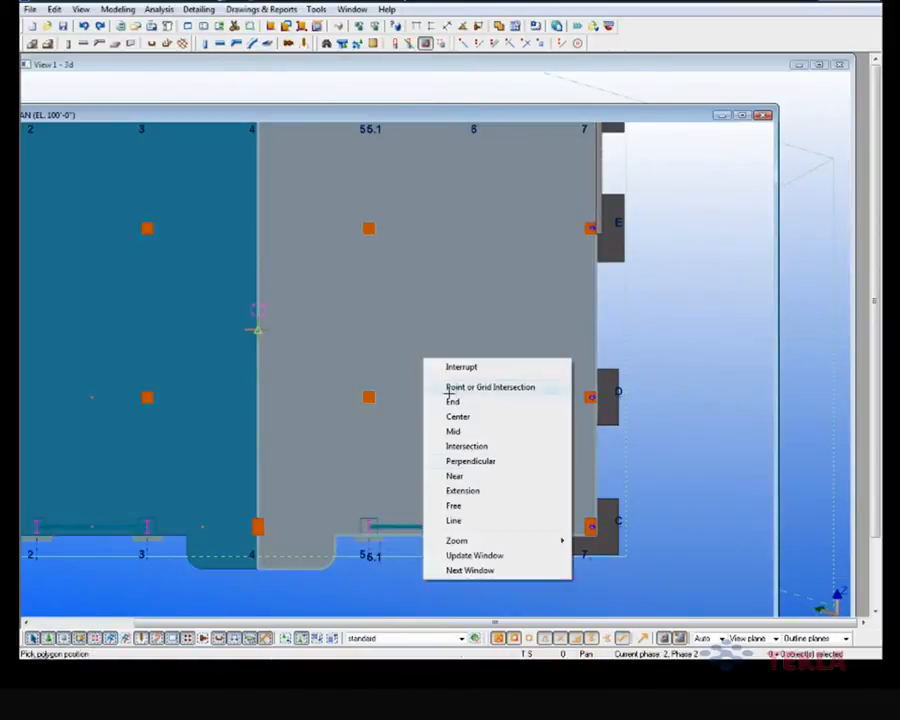
click(470, 505)
click(429, 334)
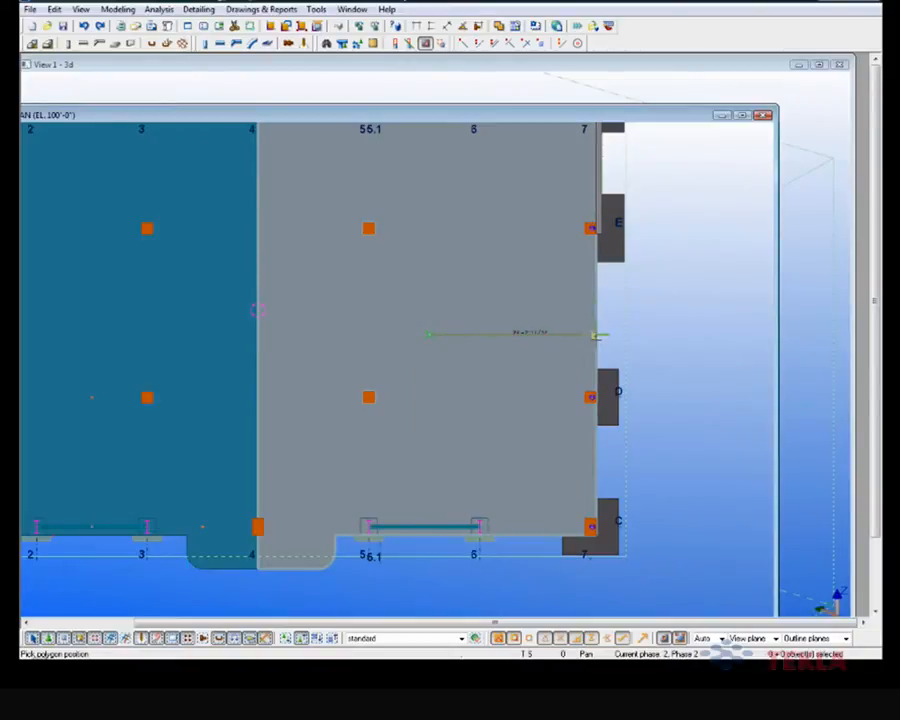
Step: Complete the slab opening's outline with successive numeric distances of 36, 48 and 48, and close the polygon
text(30)
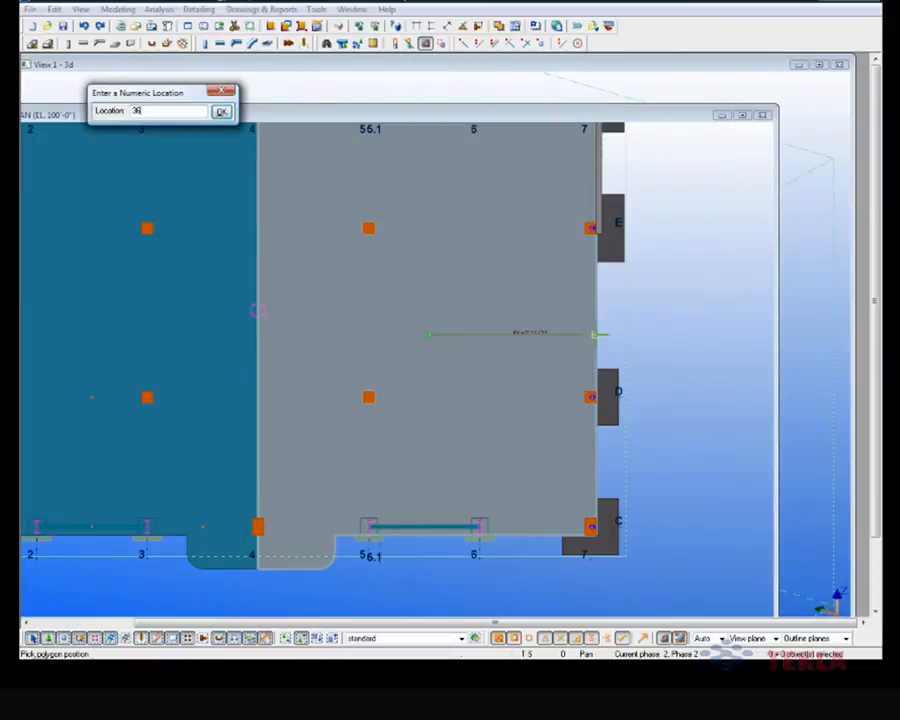
key(Return)
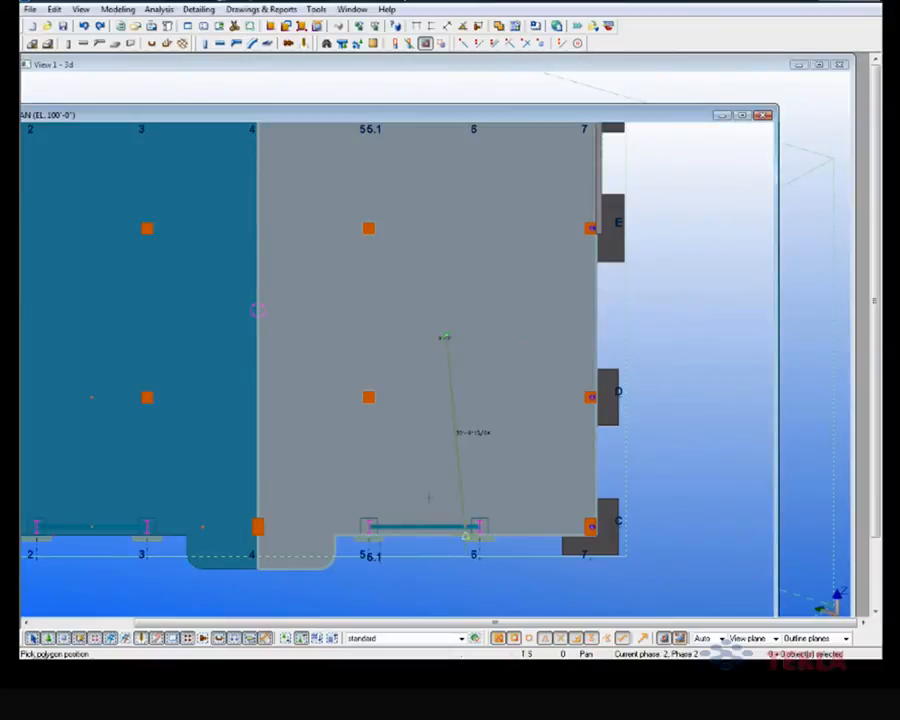
text(48)
key(Return)
text(48)
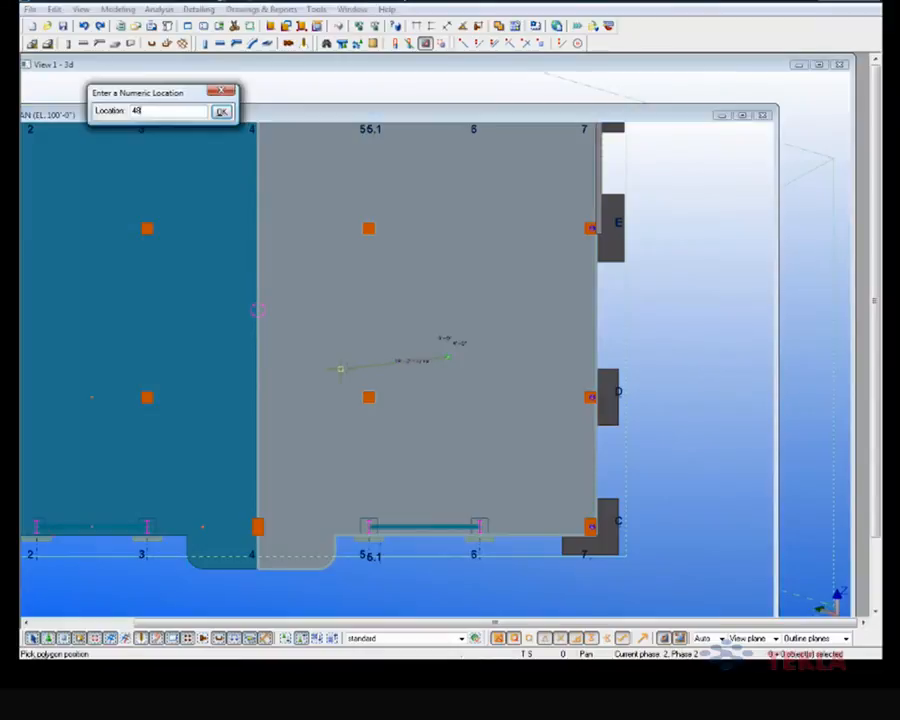
key(Return)
middle_click(380, 366)
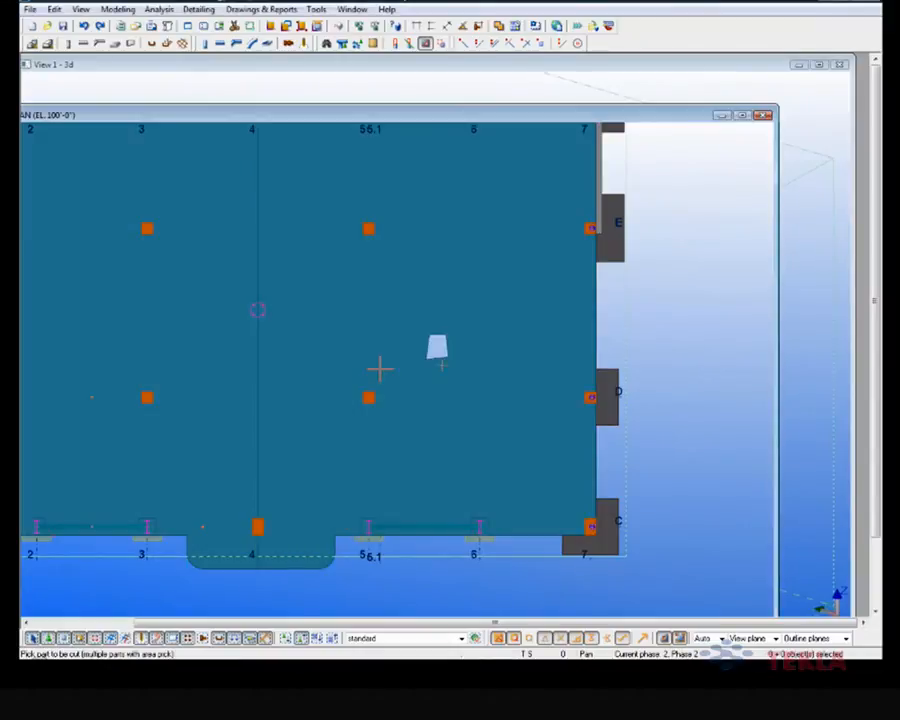
scroll(368, 368, up, 4)
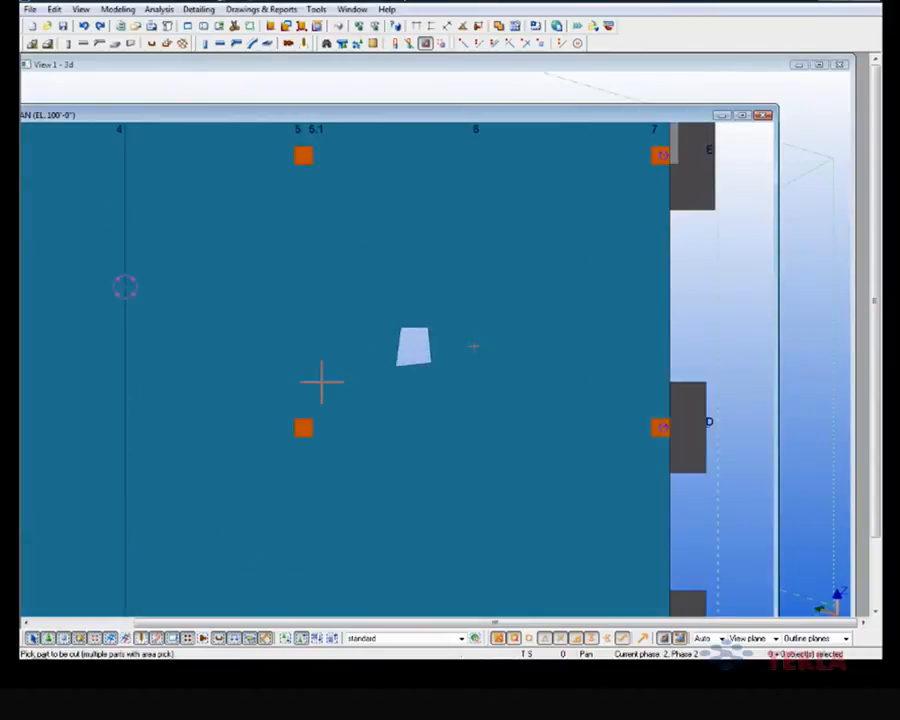
Step: Reopen general drawing [9] from the drawing list and close the list
click(261, 9)
click(266, 25)
double_click(408, 205)
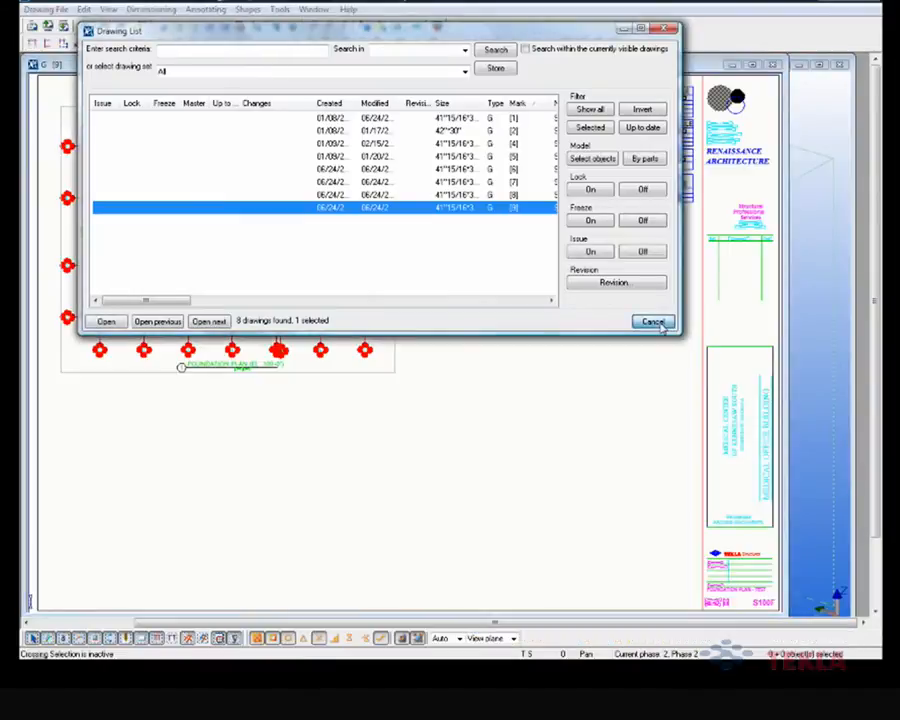
click(652, 321)
scroll(328, 328, up, 2)
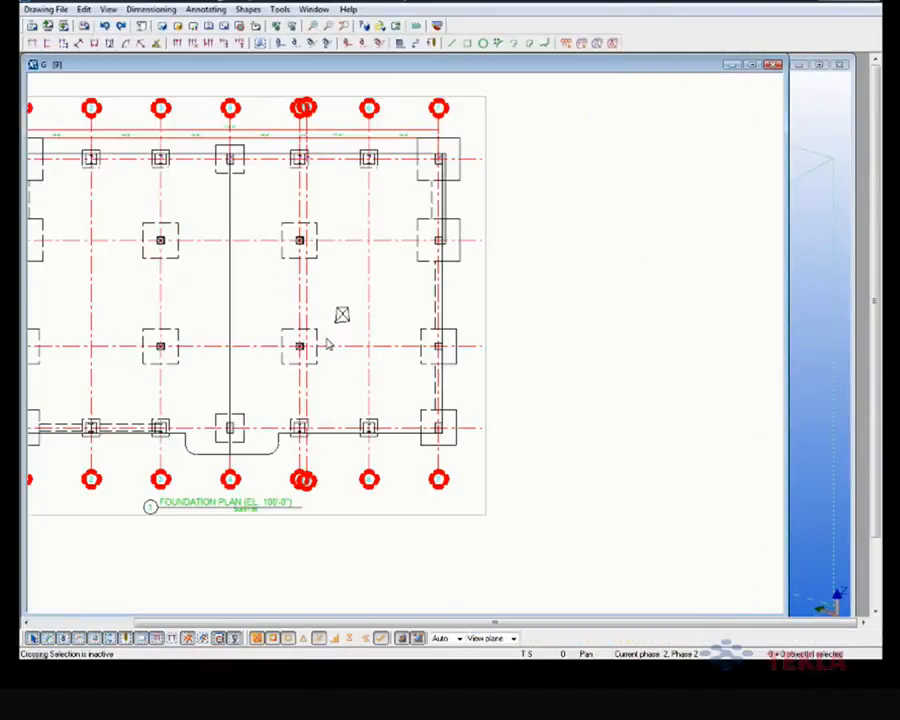
Step: Open the foundation plan view's properties and examine the new slab opening's symbol up close
double_click(488, 332)
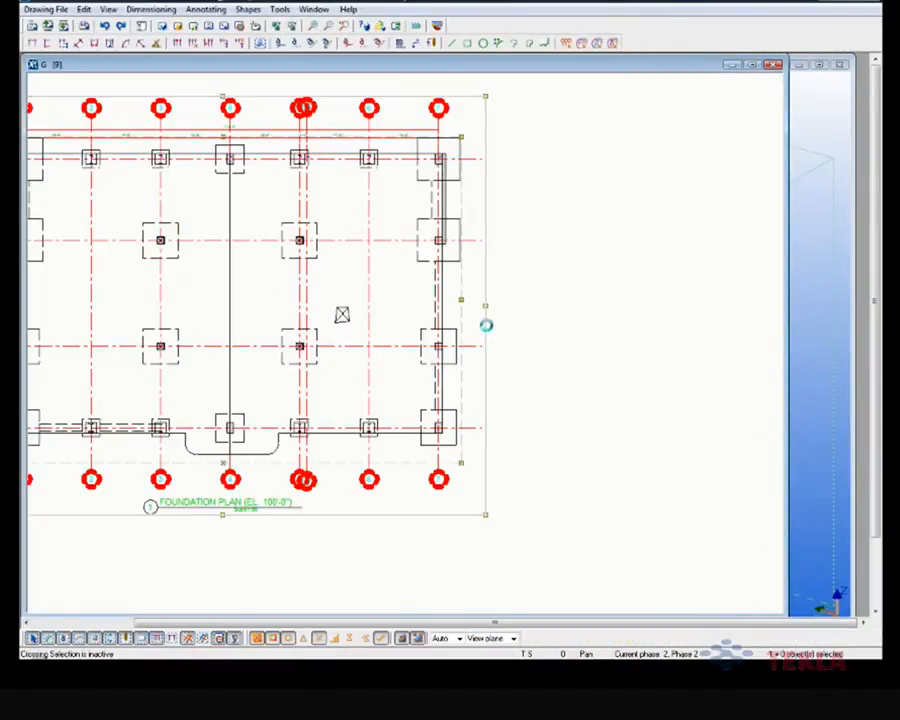
scroll(317, 353, up, 5)
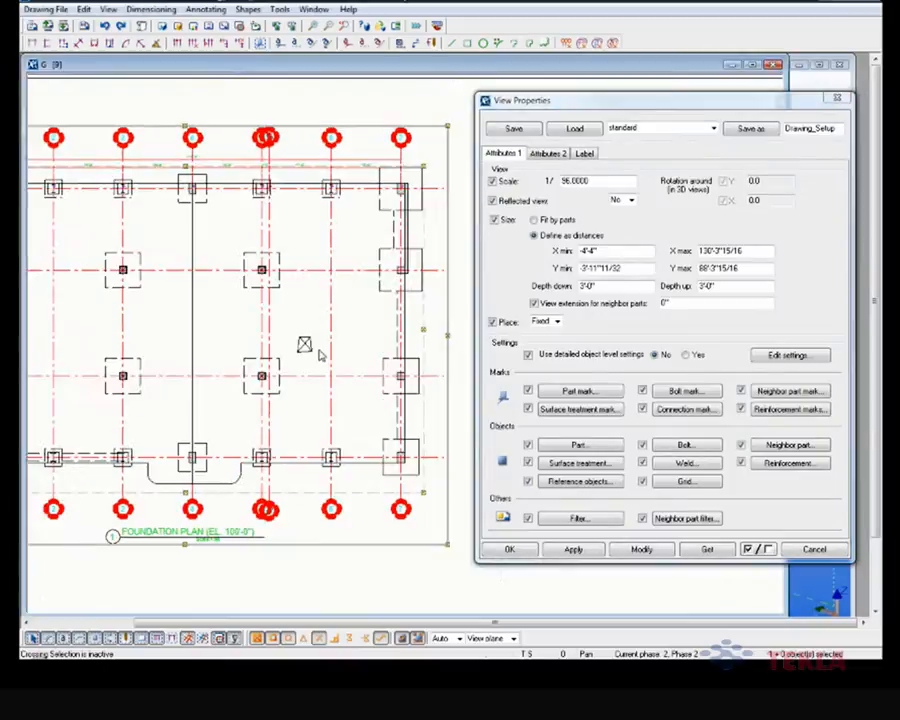
scroll(268, 357, up, 2)
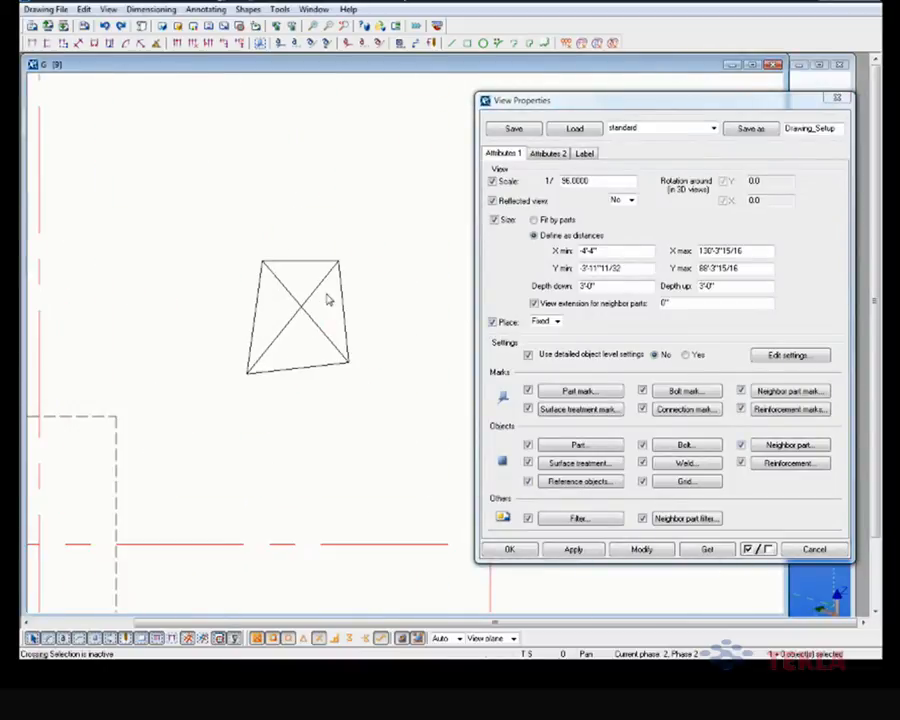
Step: Set Show openings/recess symbol to No and apply the change to the foundation plan view
click(548, 153)
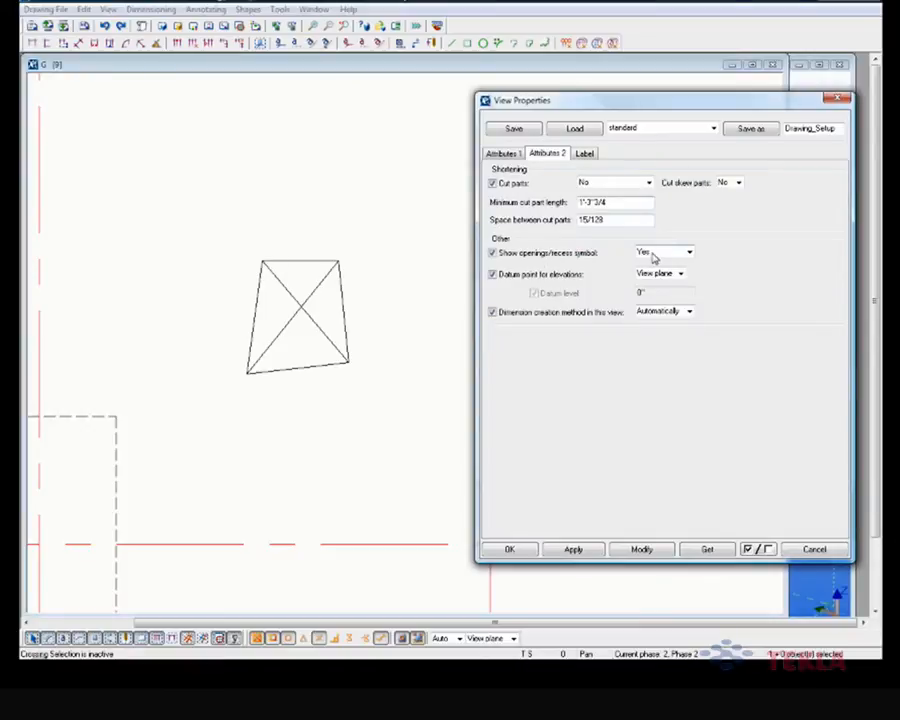
click(655, 253)
click(657, 265)
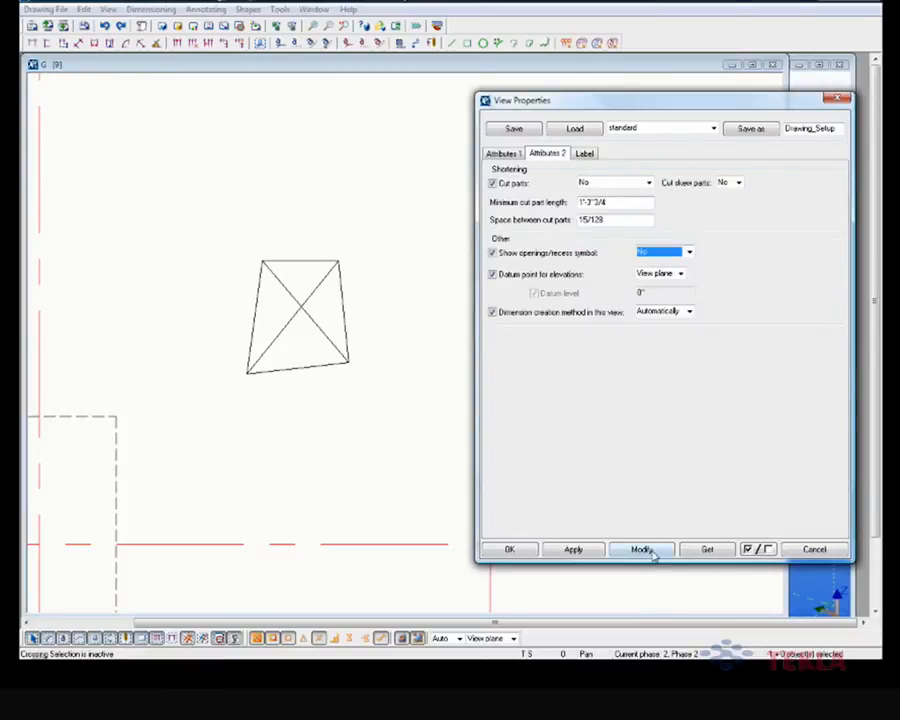
click(648, 549)
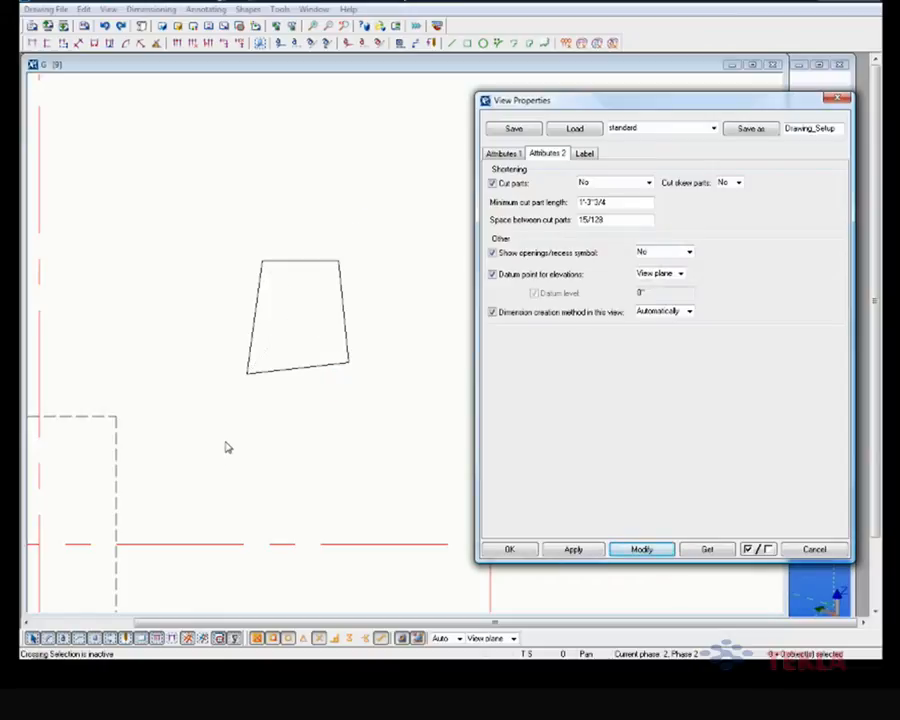
Step: Examine how the slab opening, footings and slab edge around grids 5 to 7 are drawn in the foundation plan
scroll(227, 410, down, 6)
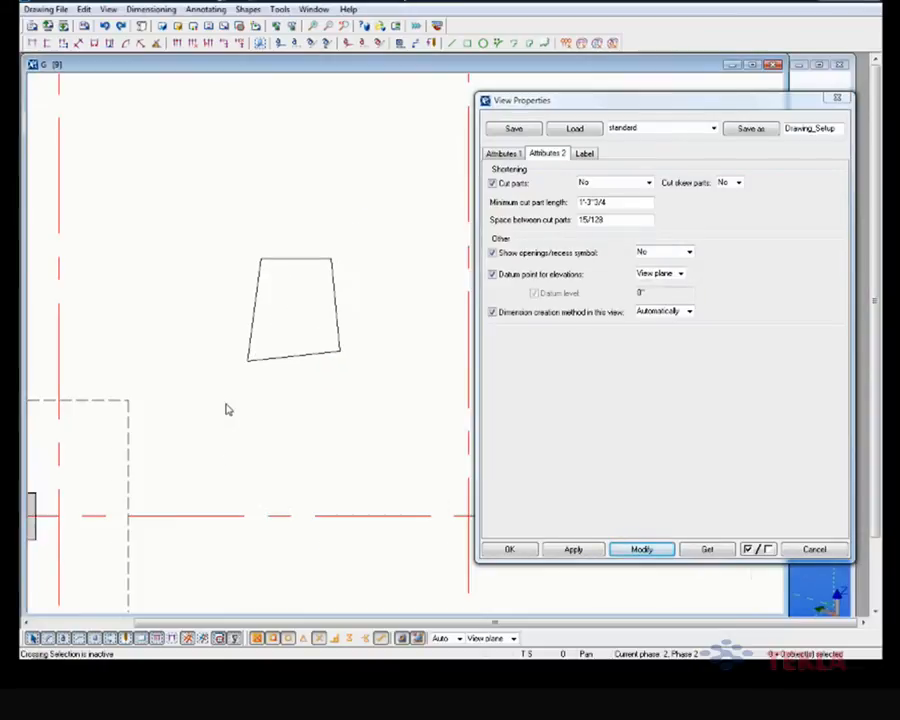
middle_drag(281, 417, 261, 395)
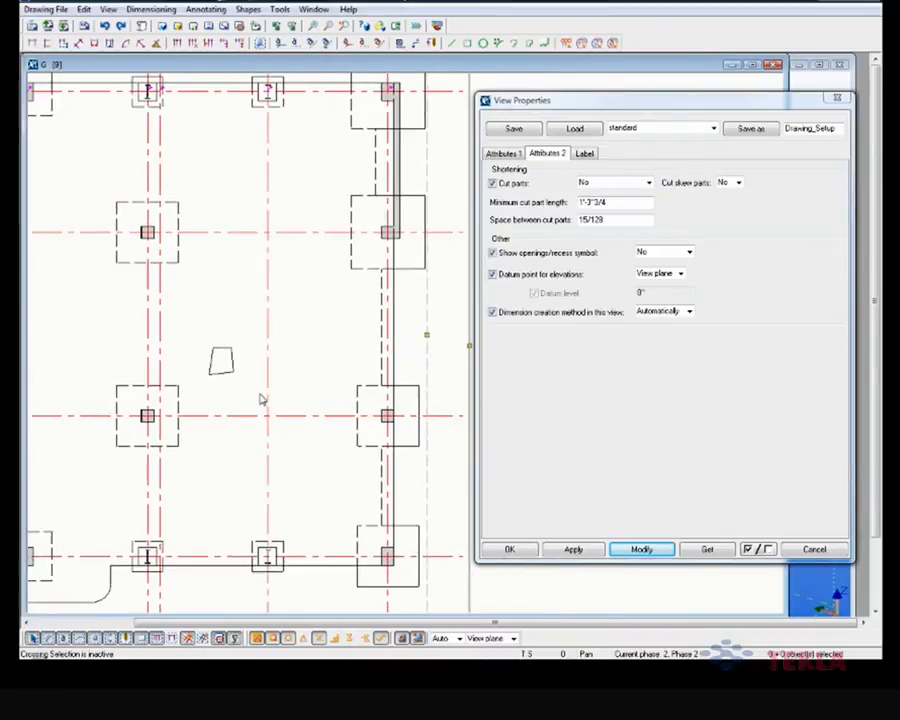
scroll(228, 386, up, 2)
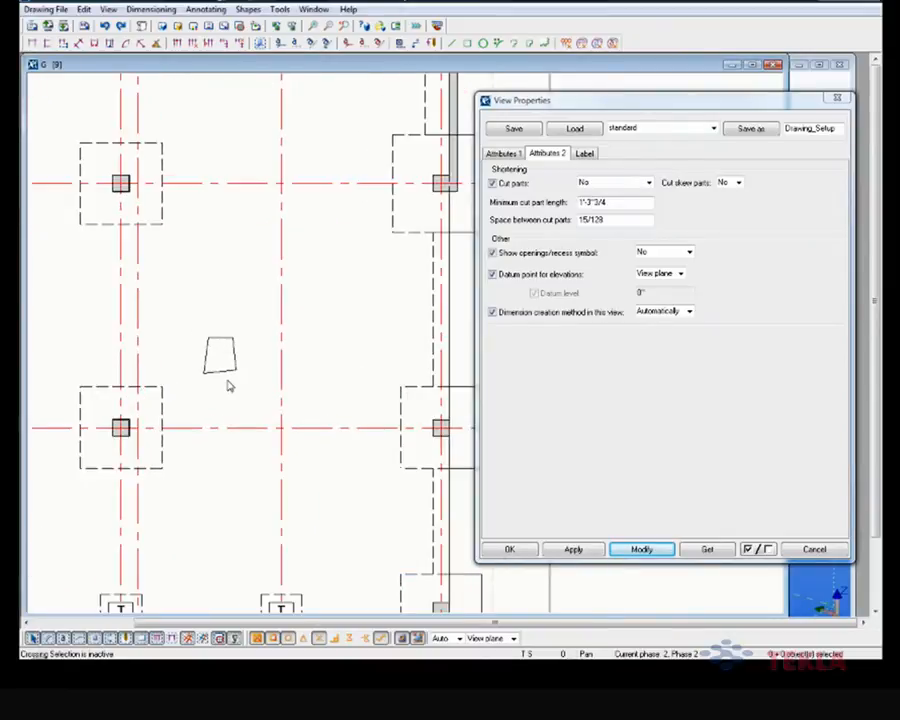
scroll(228, 386, down, 2)
middle_drag(312, 480, 293, 428)
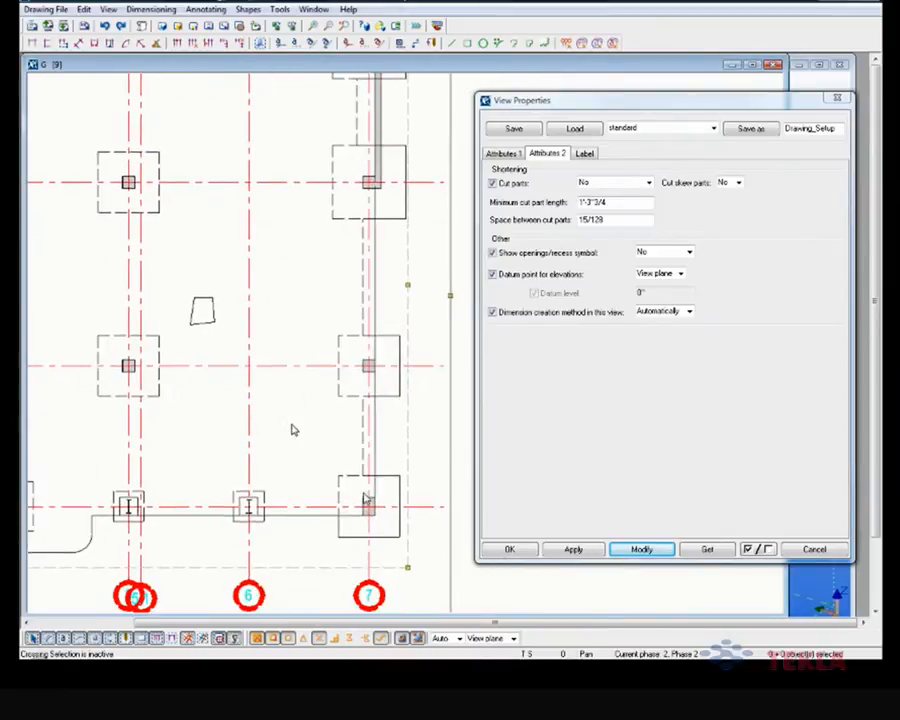
scroll(208, 321, up, 4)
scroll(200, 330, down, 3)
middle_drag(273, 410, 237, 398)
scroll(315, 521, up, 5)
scroll(340, 512, up, 1)
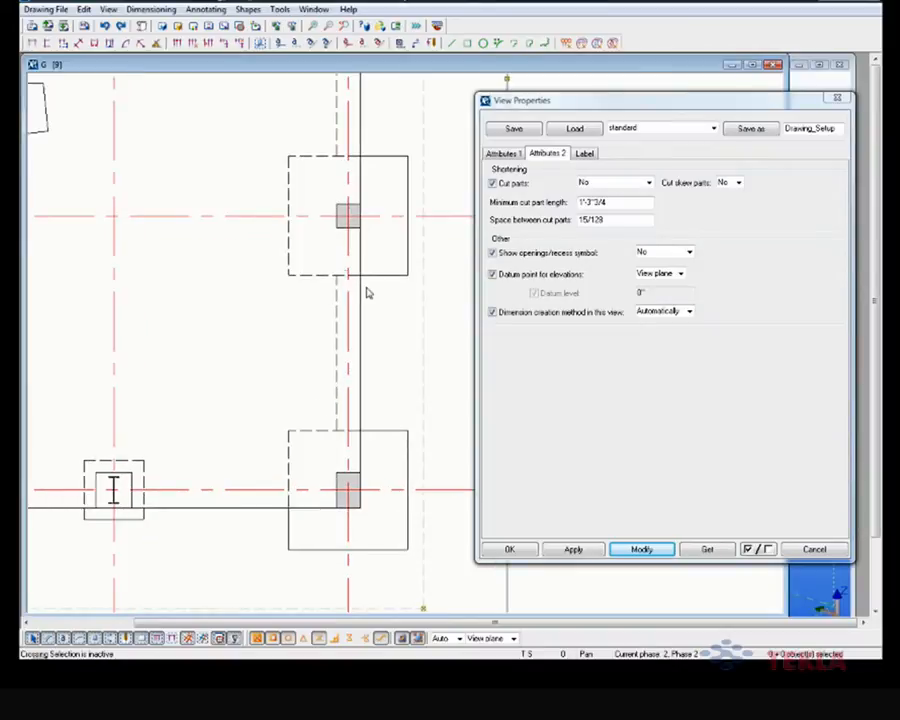
scroll(287, 376, down, 4)
scroll(271, 362, down, 4)
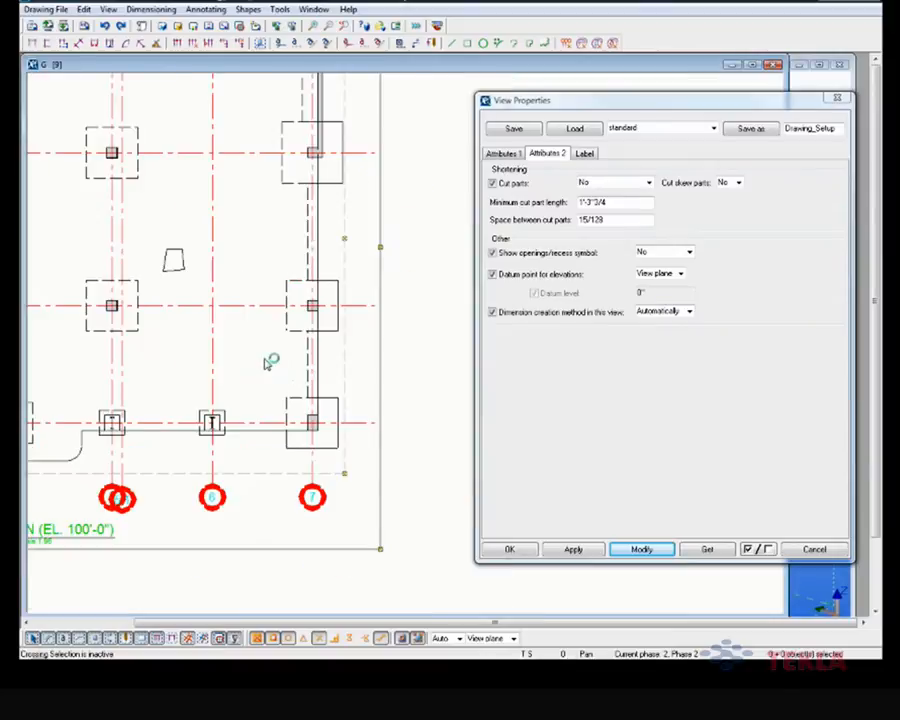
scroll(328, 422, down, 1)
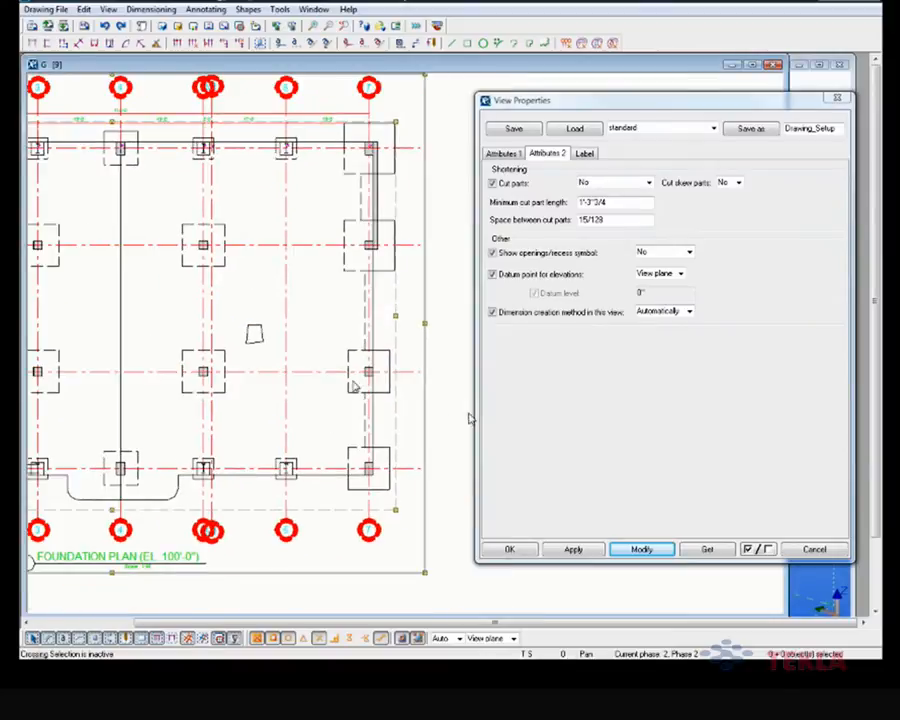
middle_drag(226, 395, 255, 395)
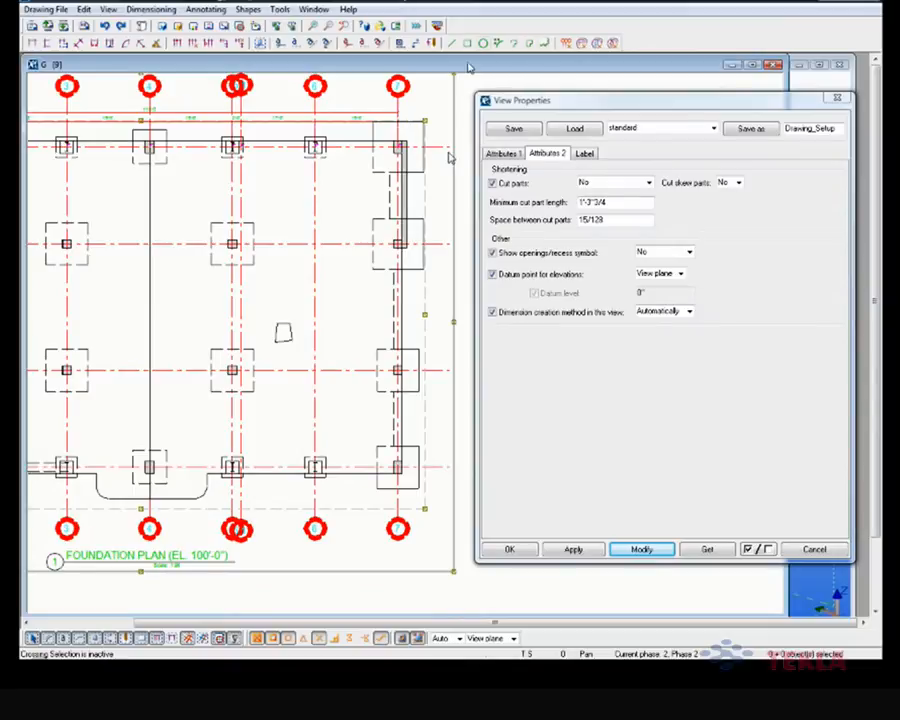
scroll(315, 333, down, 1)
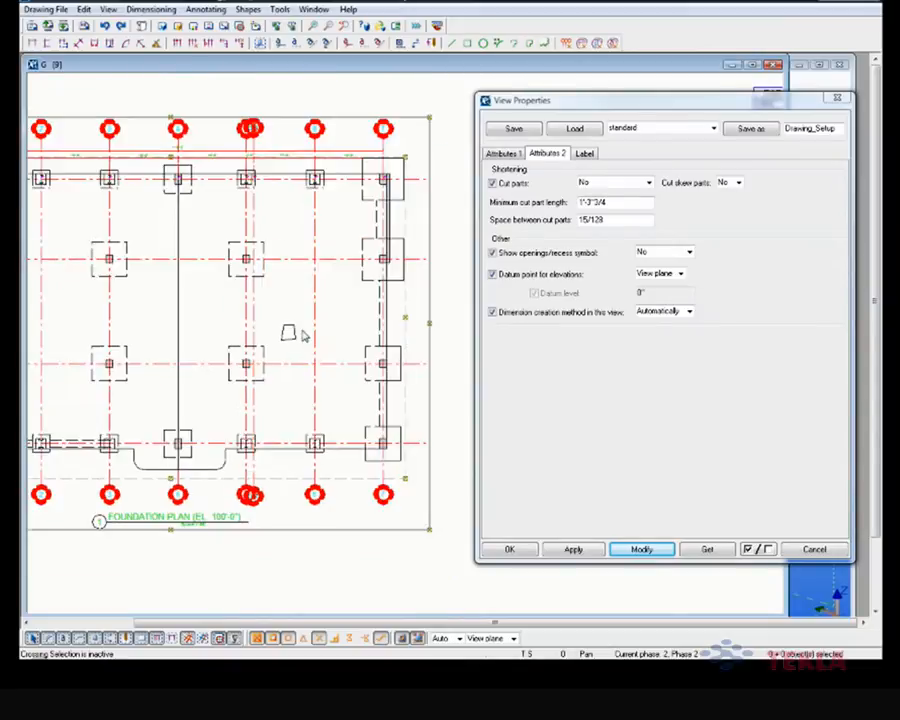
scroll(305, 335, down, 1)
Step: Set Show openings/recess symbol back to Yes and apply it to the foundation plan view
click(673, 255)
click(648, 275)
click(641, 549)
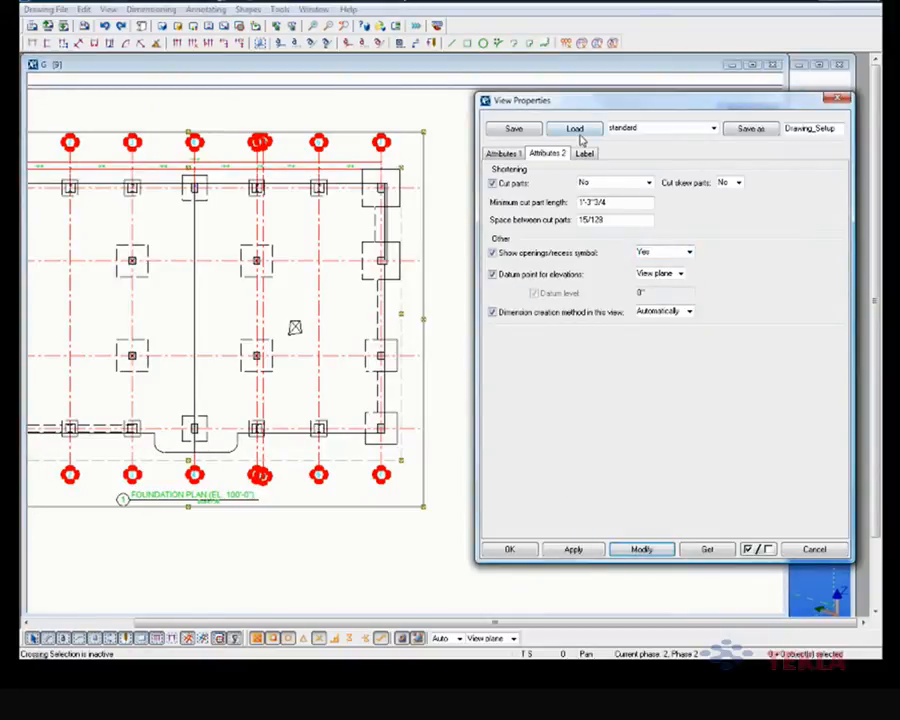
Step: Load the saved Plan view properties and apply them to the foundation plan view
click(689, 134)
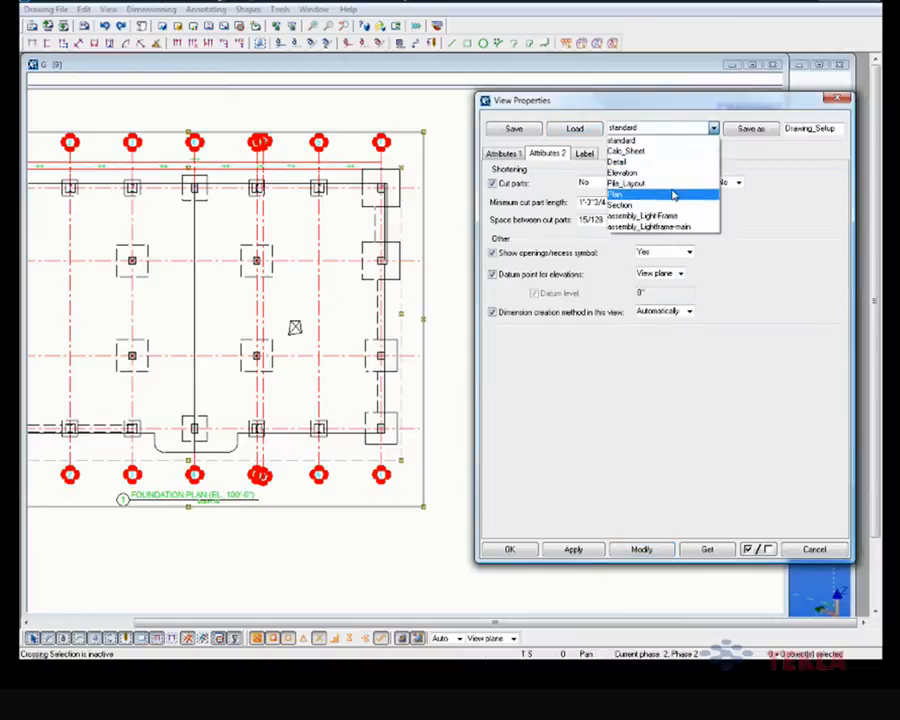
click(675, 193)
click(577, 129)
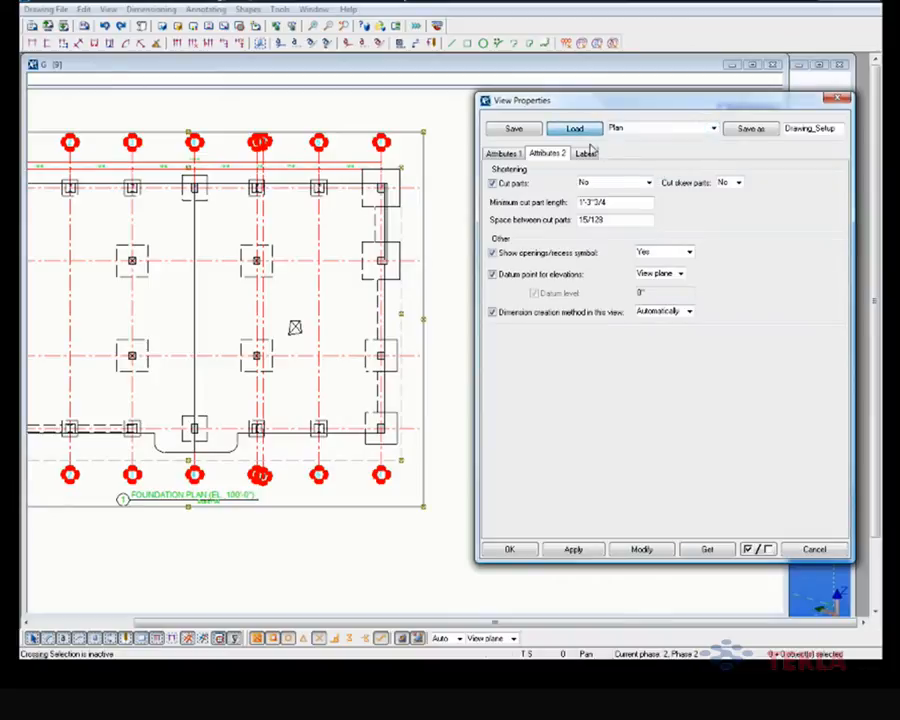
click(645, 551)
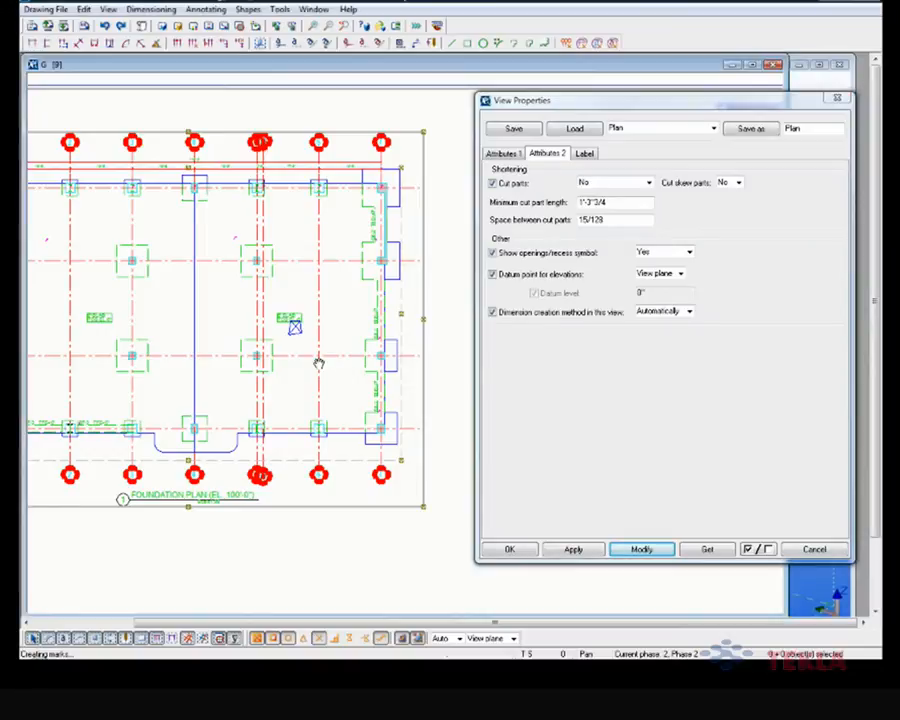
Step: Add part marks to the corner footing on grid 7 and the next footing above it in the foundation plan
scroll(305, 376, up, 1)
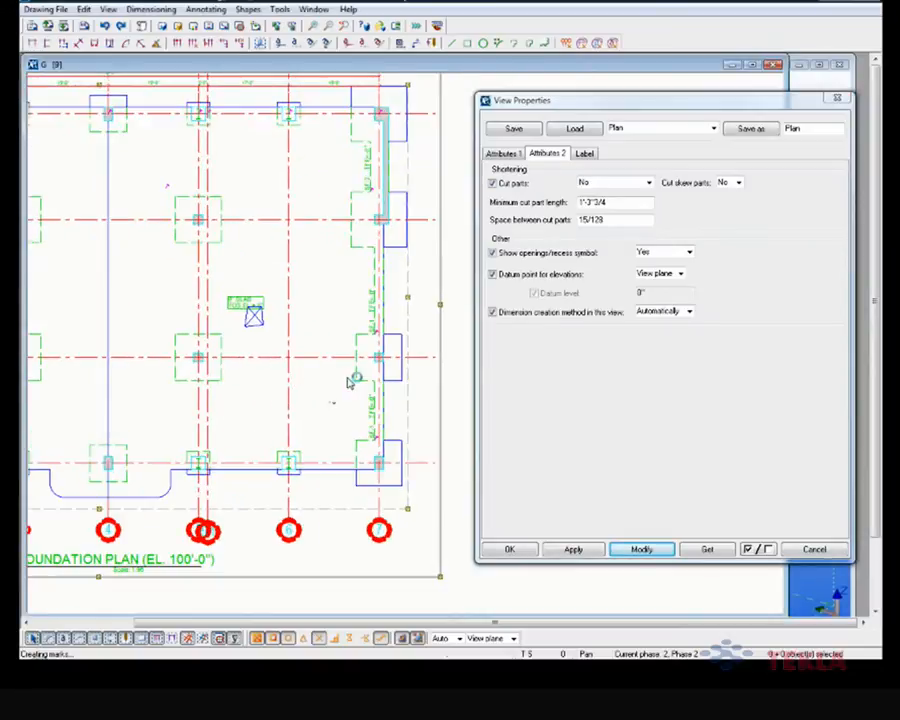
scroll(390, 456, up, 3)
mouse_move(390, 456)
middle_down()
mouse_move(342, 440)
mouse_move(245, 440)
middle_up()
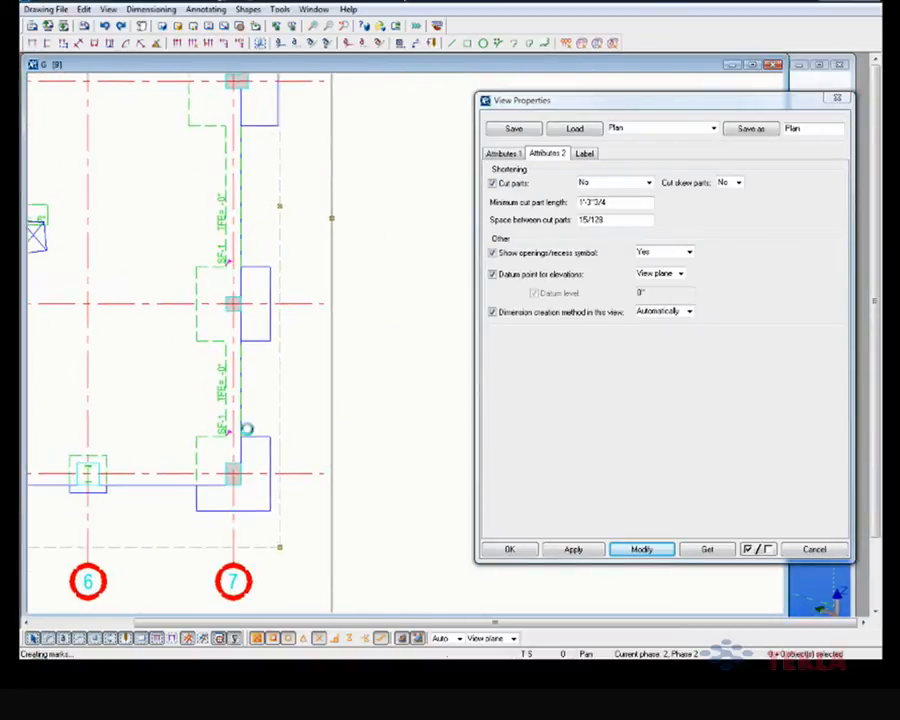
scroll(283, 460, up, 1)
click(271, 445)
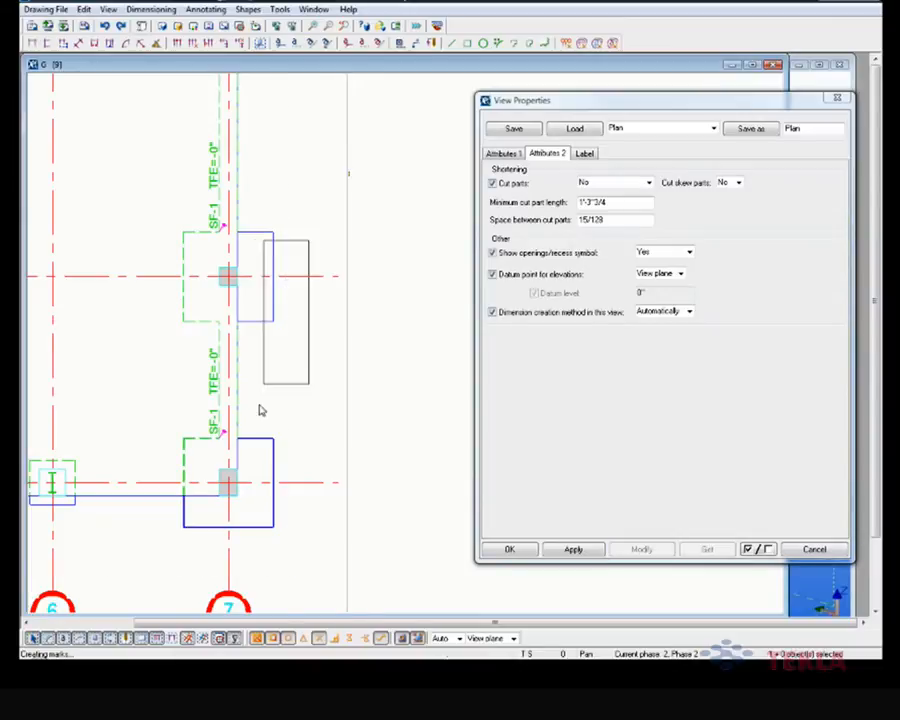
right_click(274, 380)
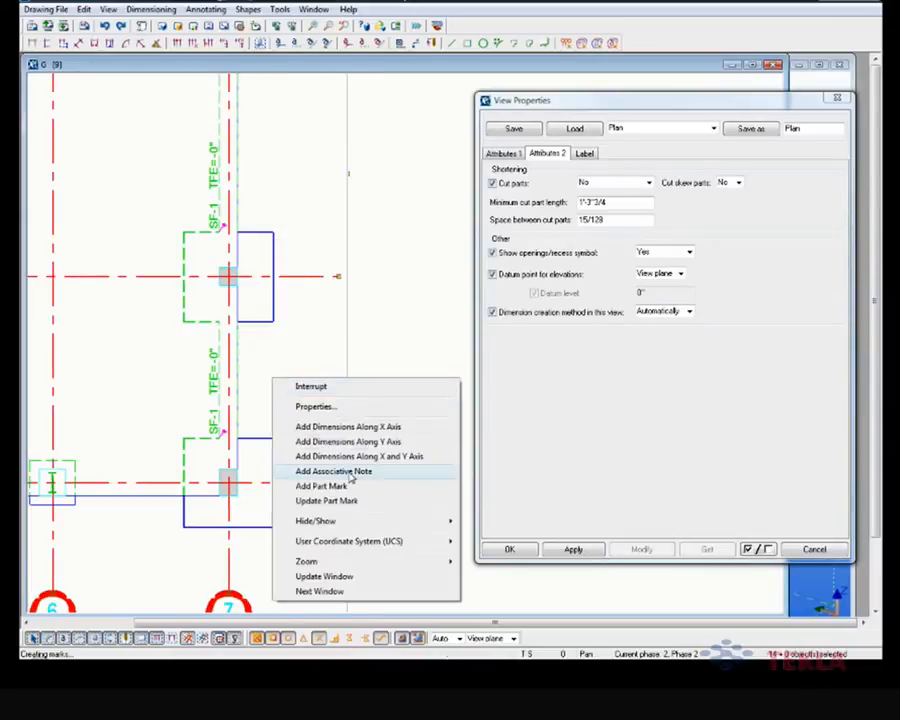
click(356, 487)
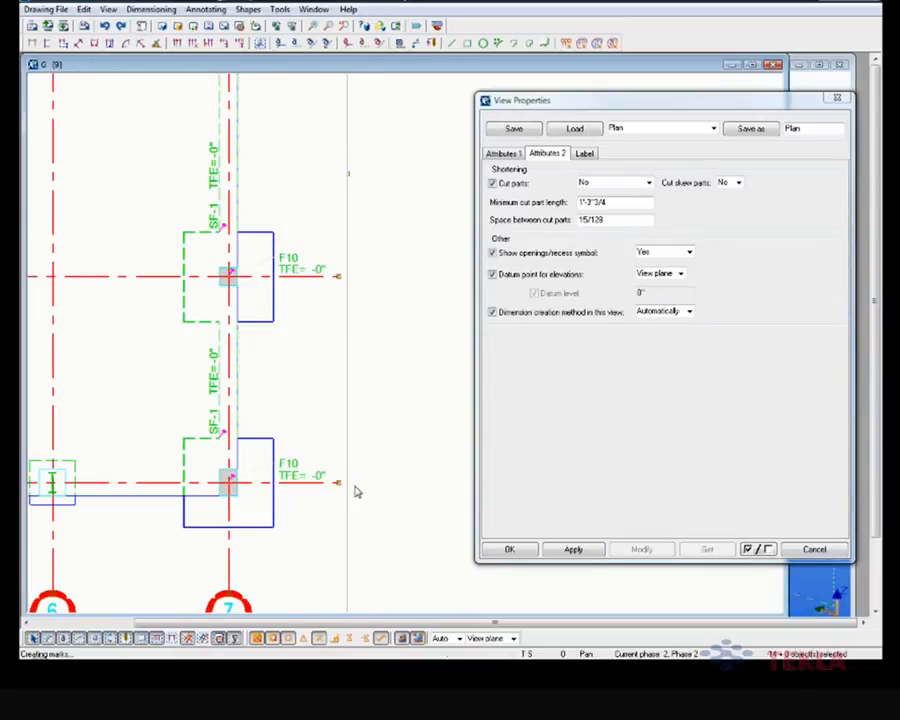
Step: Set the foundation plan view's datum point for elevations to Specified with a datum level of -1000'
scroll(298, 416, up, 2)
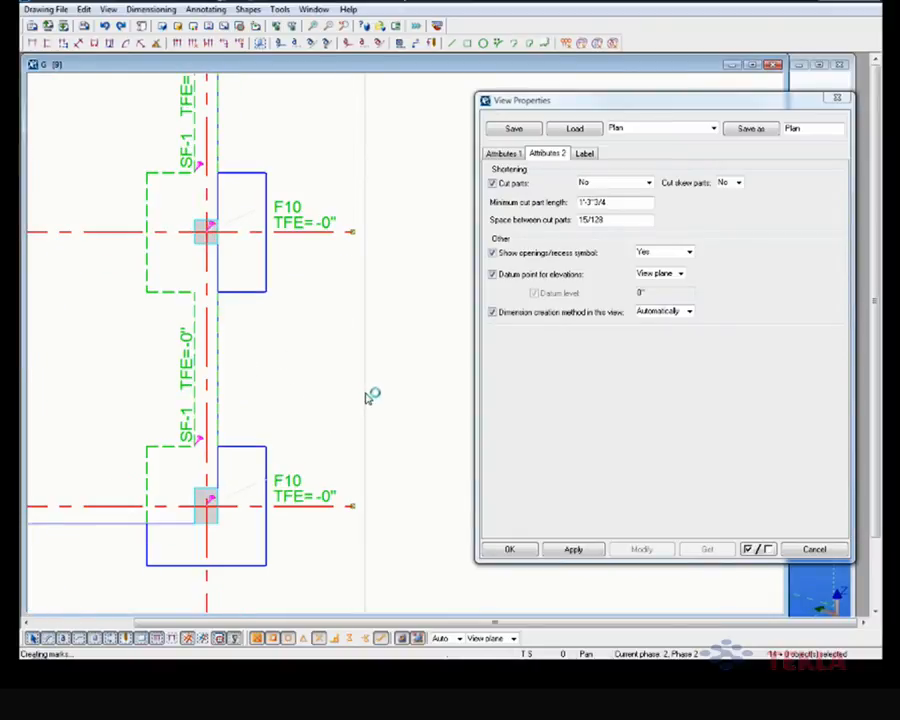
click(683, 275)
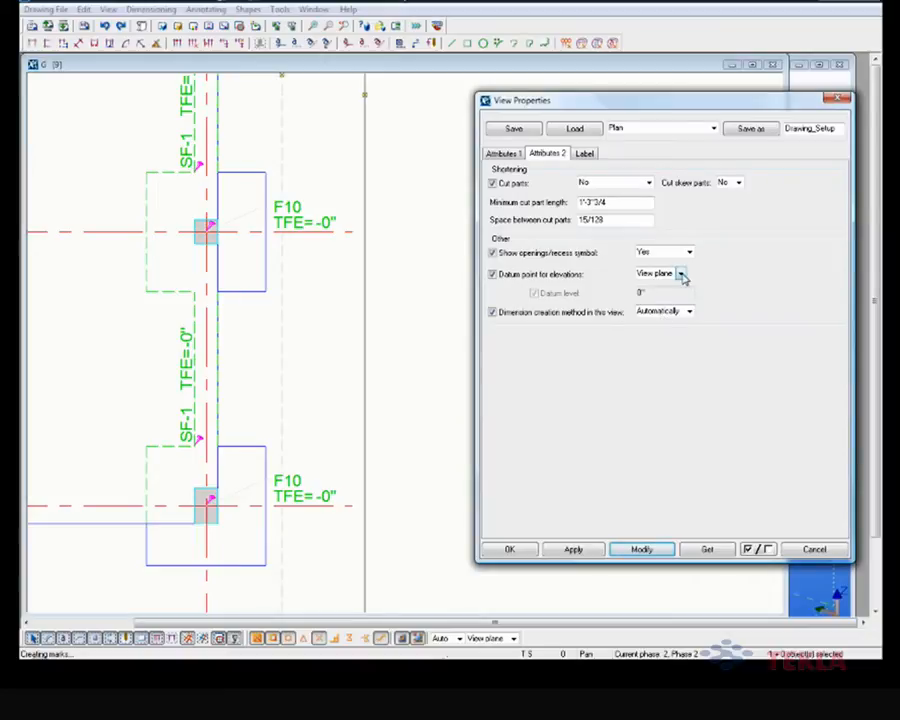
click(681, 275)
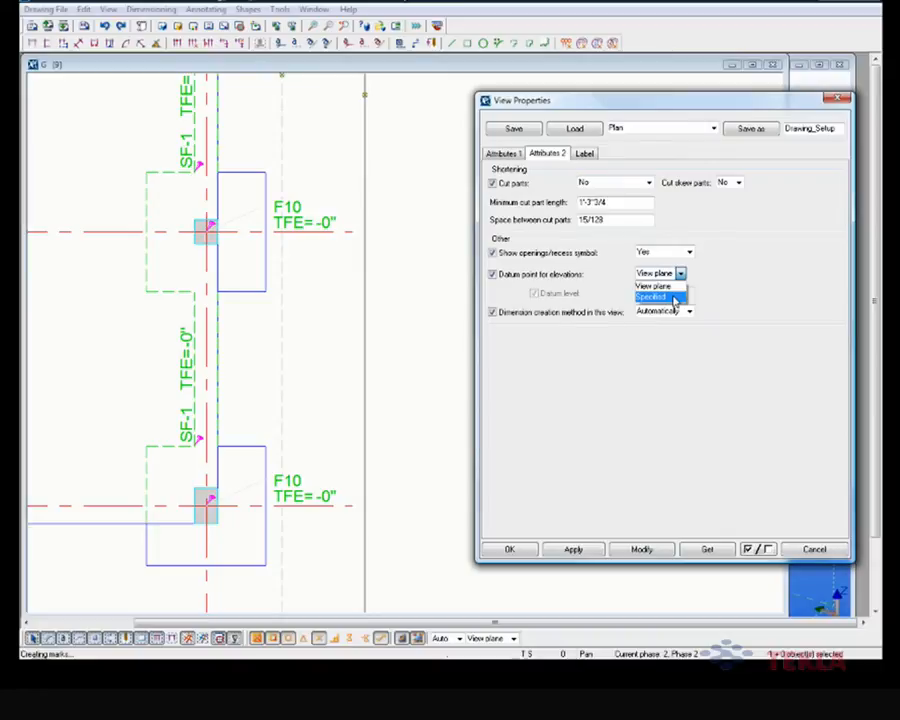
click(676, 298)
double_click(640, 293)
text(100)
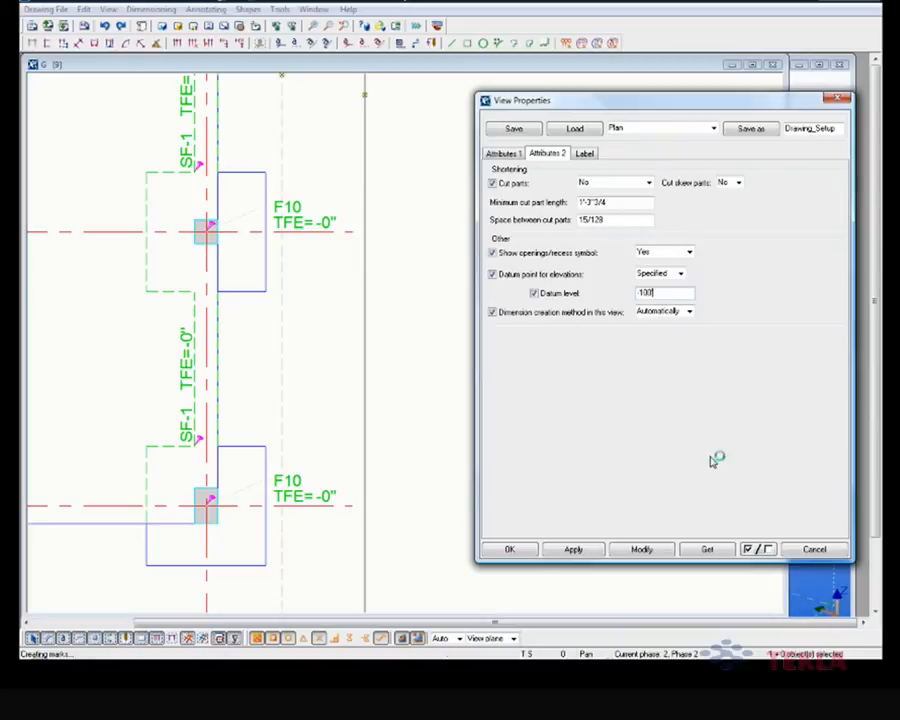
text(0)
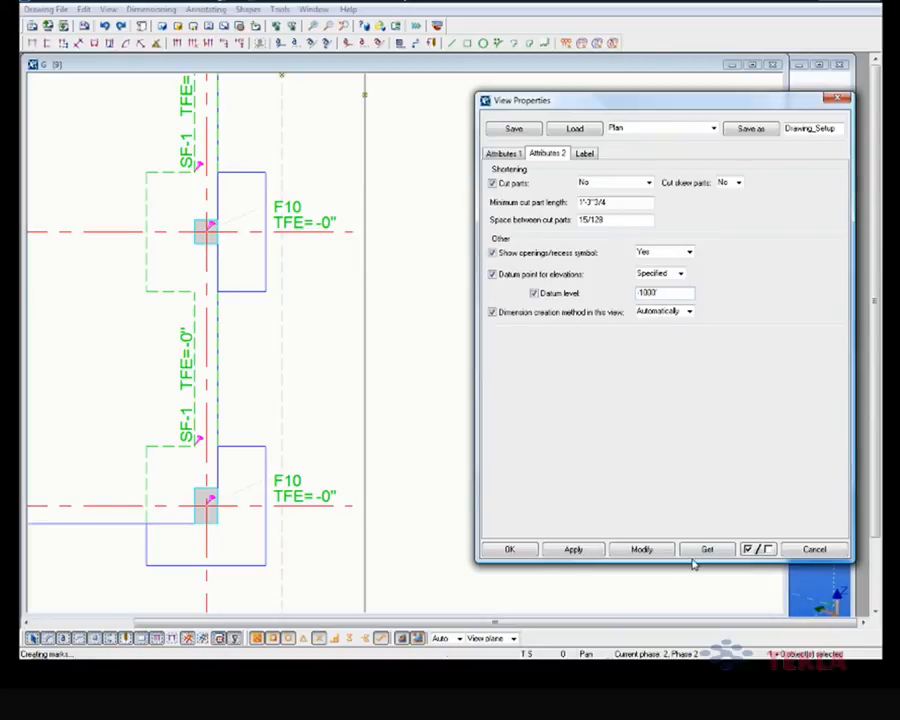